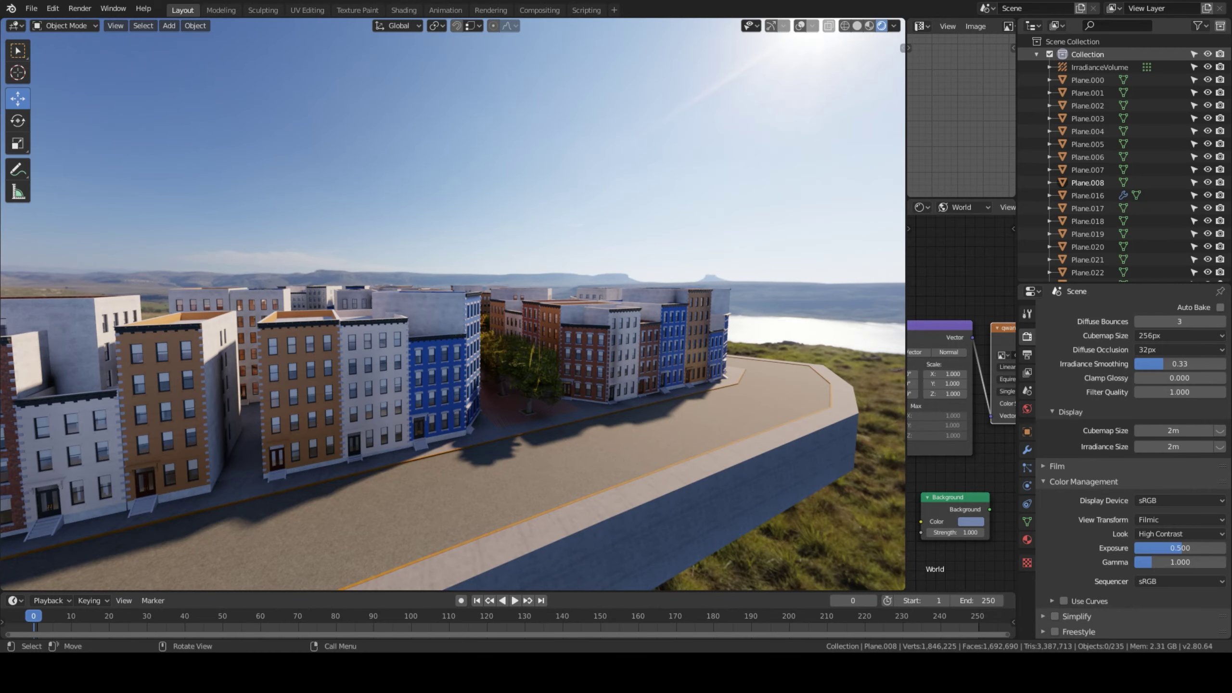
Step: Orbit around the city block to show its whole raised road platform amid grassland and sea
mouse_move(755, 378)
middle_mouse_down()
mouse_move(679, 394)
mouse_move(555, 392)
mouse_move(615, 371)
mouse_move(573, 350)
middle_mouse_up()
mouse_move(681, 347)
middle_mouse_down()
mouse_move(633, 339)
mouse_move(688, 378)
mouse_move(635, 380)
mouse_move(657, 358)
mouse_move(611, 370)
mouse_move(698, 385)
mouse_move(652, 386)
mouse_move(670, 365)
mouse_move(559, 361)
middle_mouse_up()
Step: Walk along the sidewalk past the blue and orange buildings to look down the street
key("shift+grave")
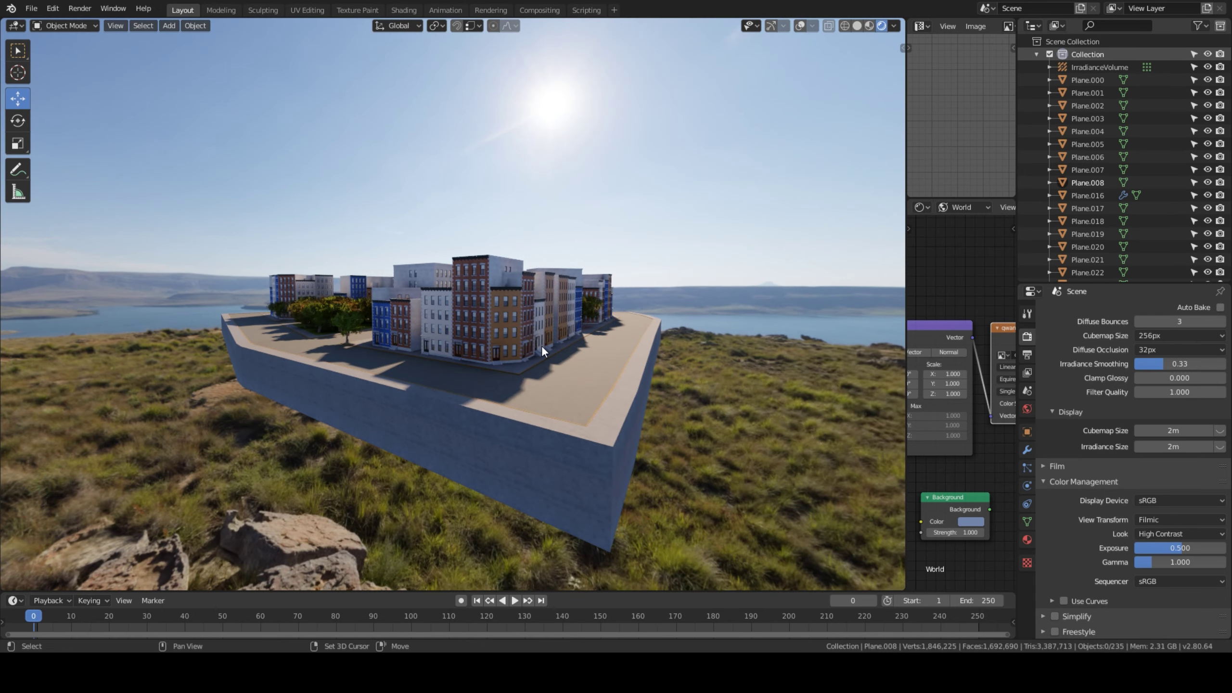
key("w")
key("w")
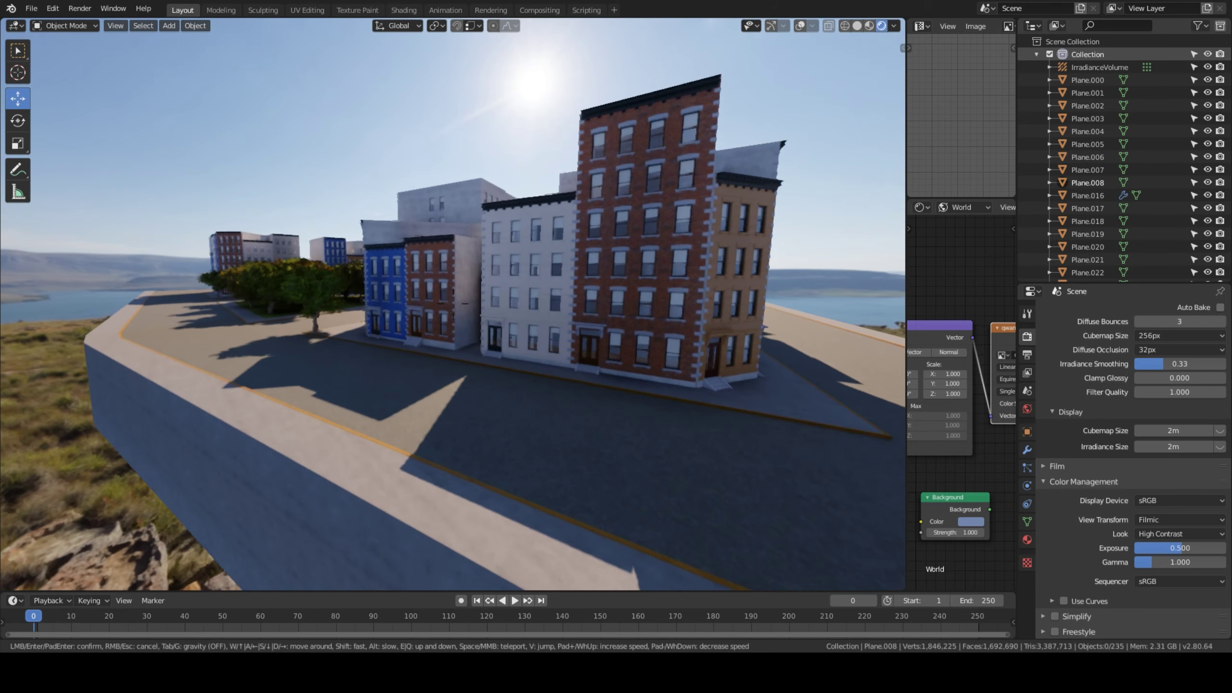
key("w")
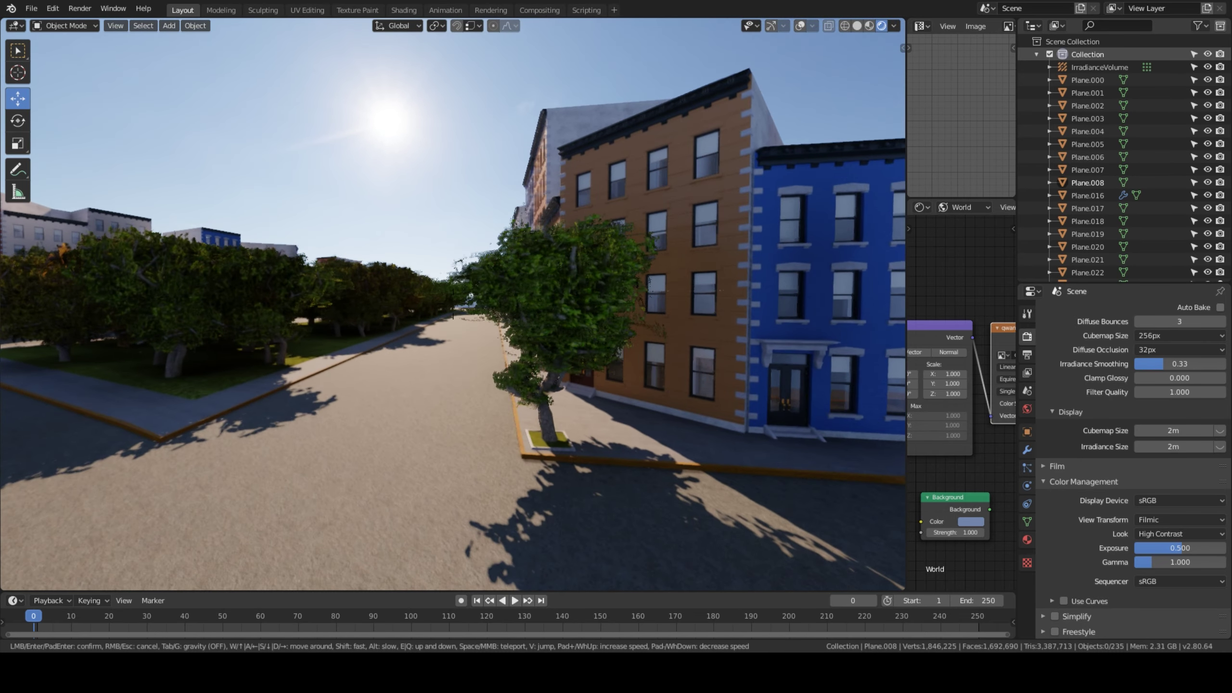
key("w")
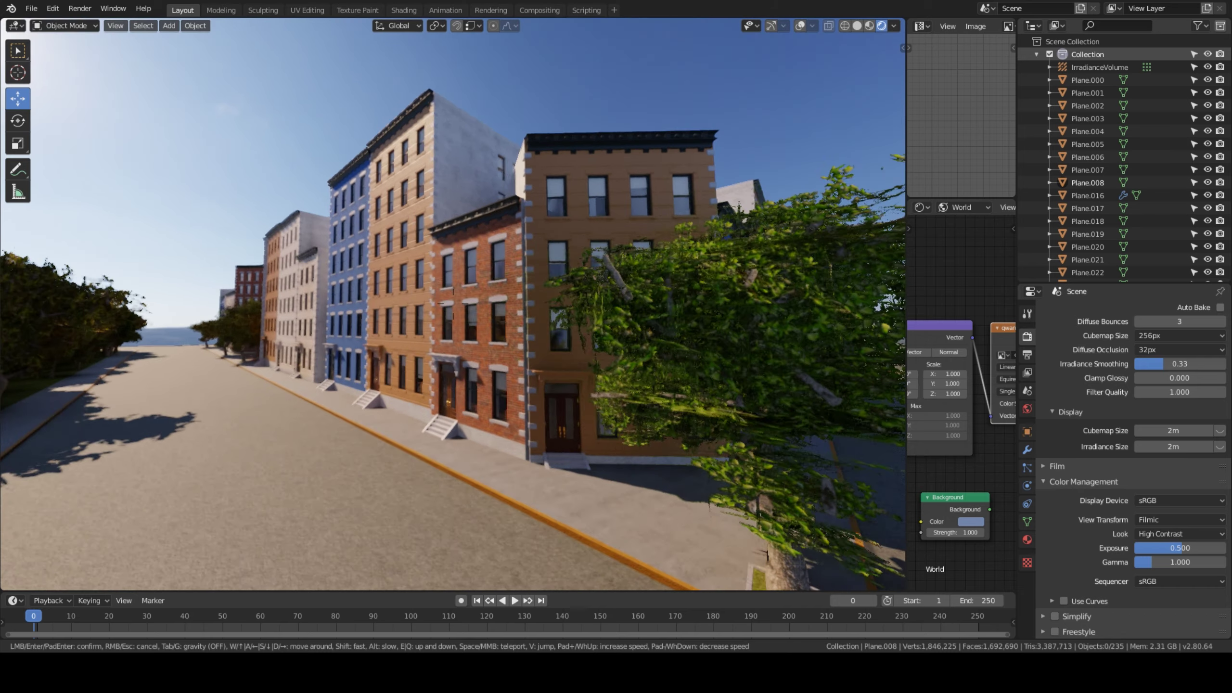
key("s")
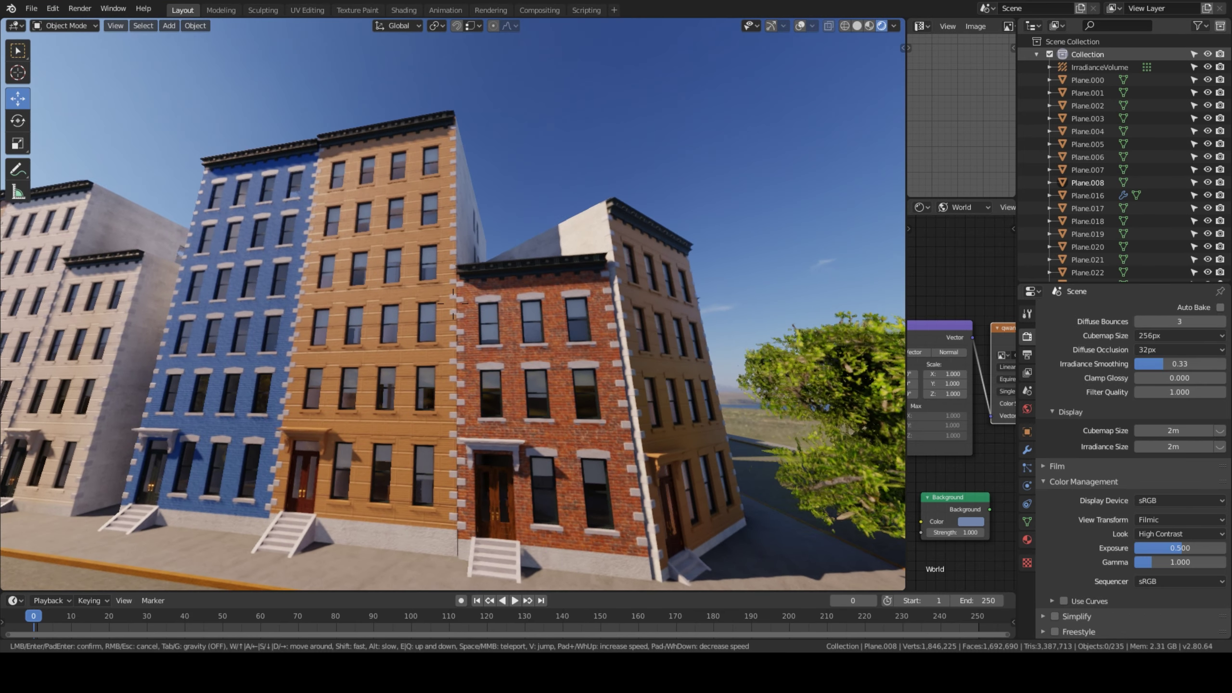
Step: Slide left along the street past the blue, white, red and blue row buildings
key("a")
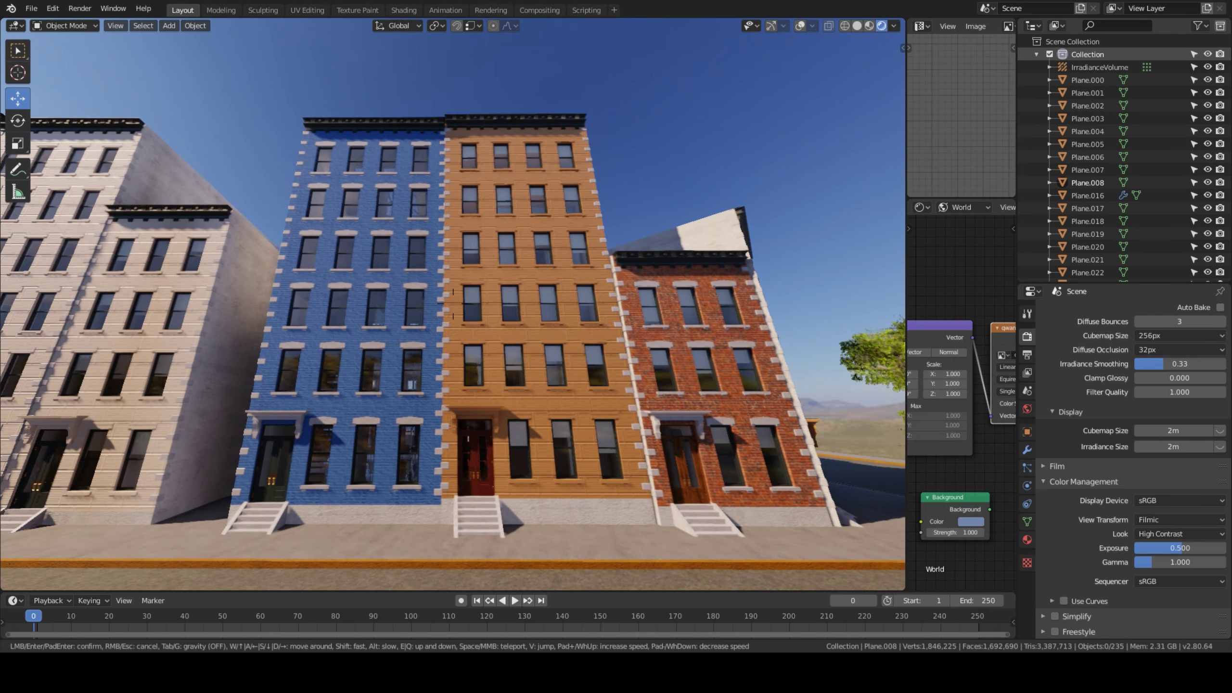
key("a")
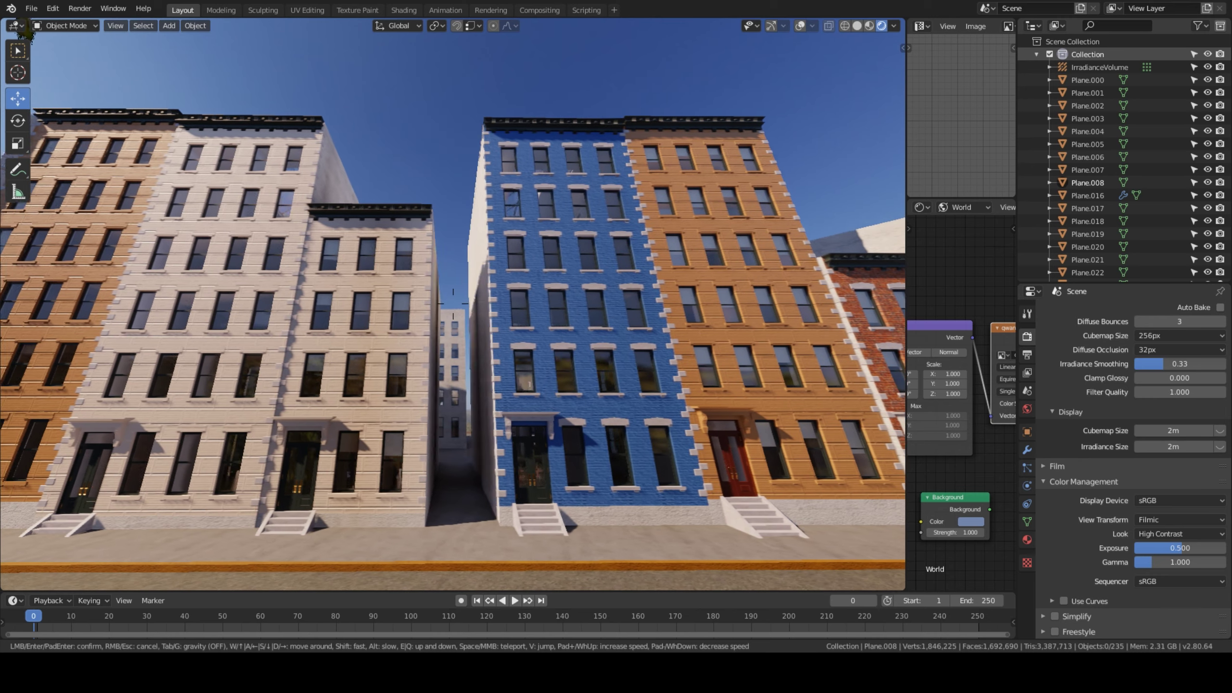
key("a")
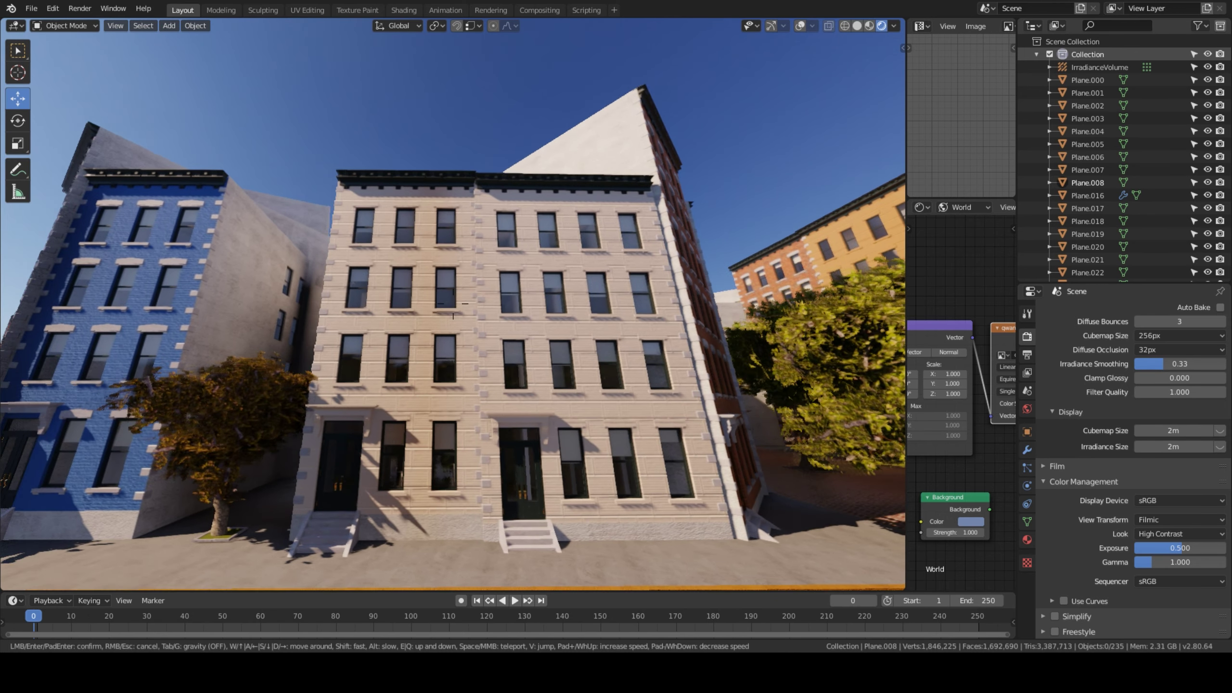
key("a")
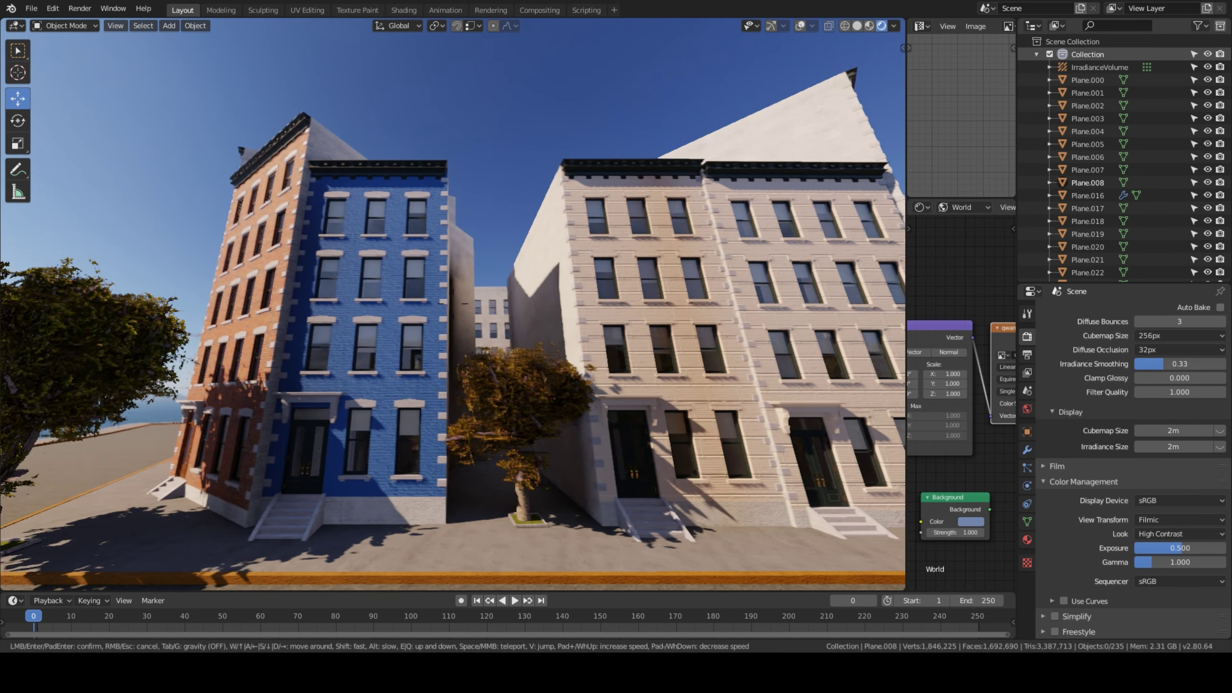
key("a")
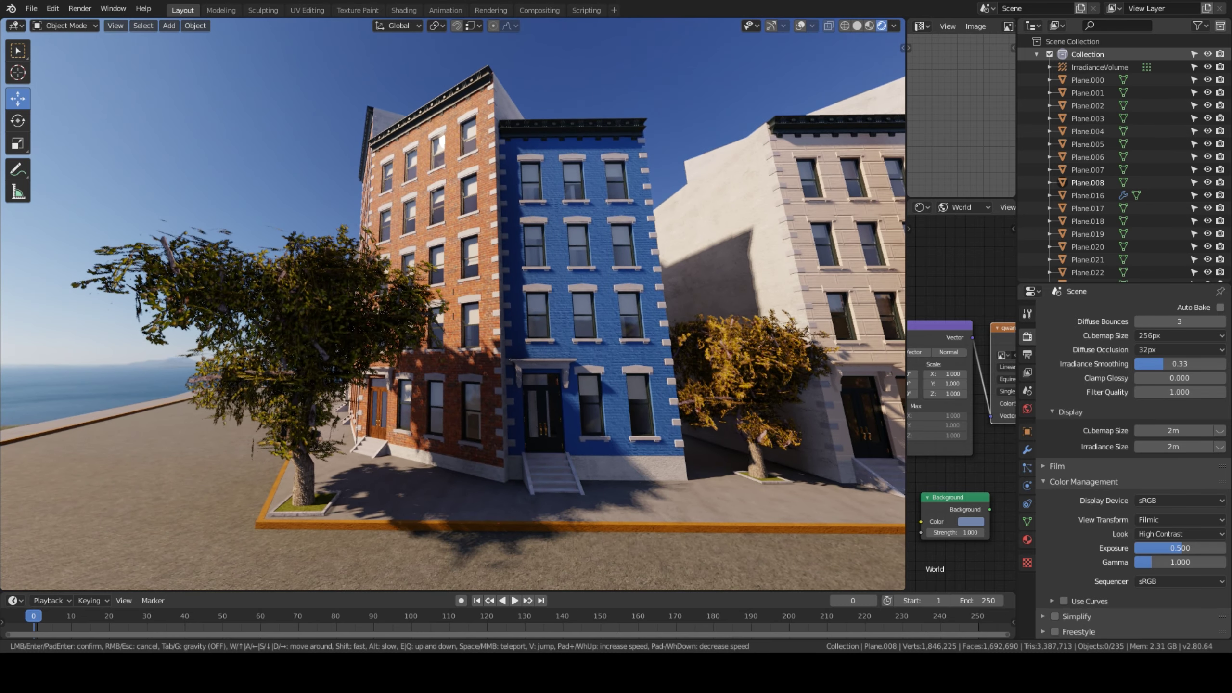
Step: Slide right down the street to a tree, then back off and look up at the facades
key("d")
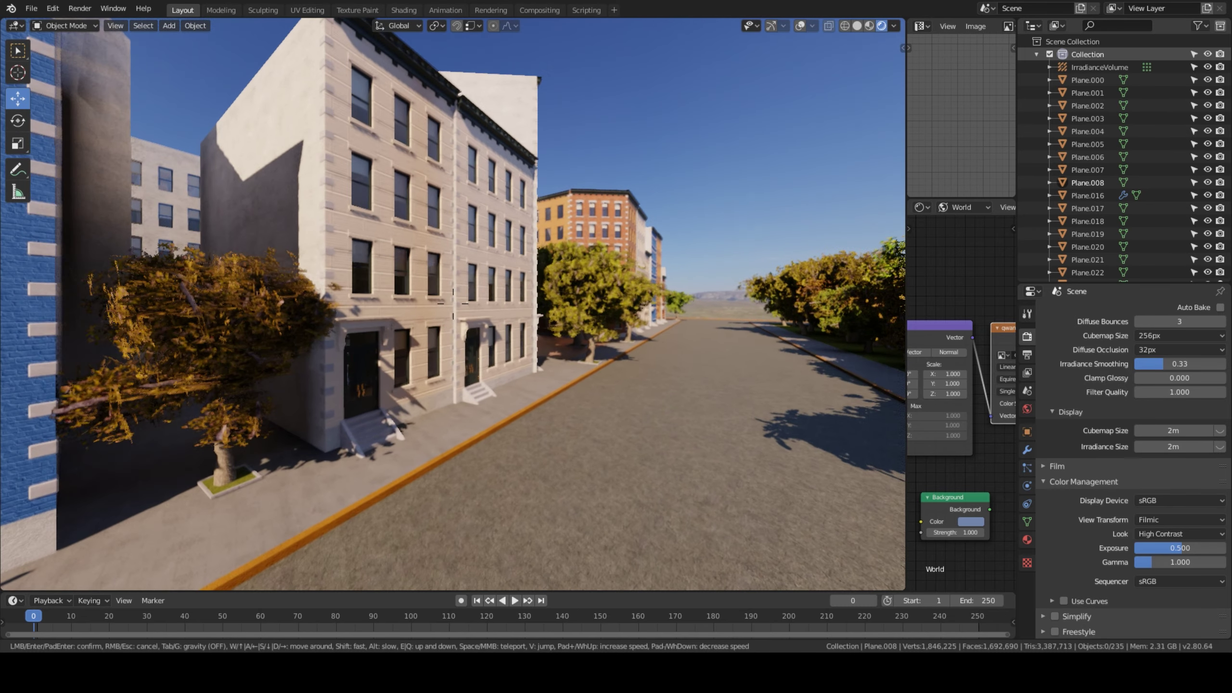
key("w")
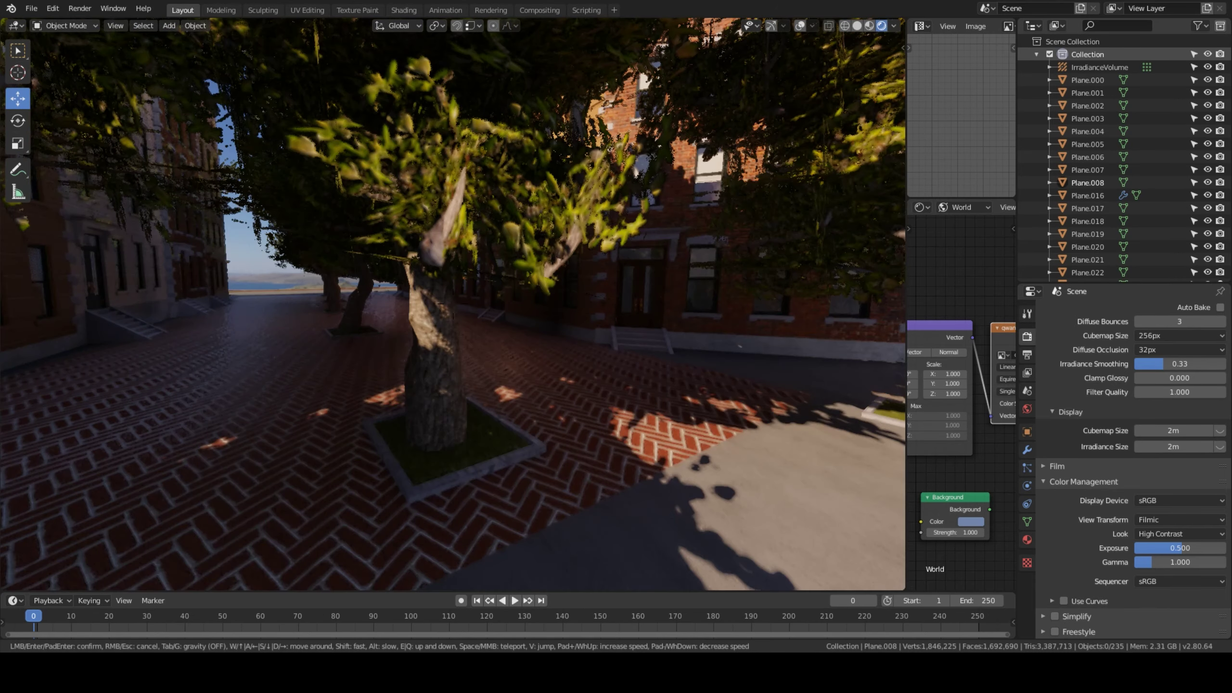
key("s")
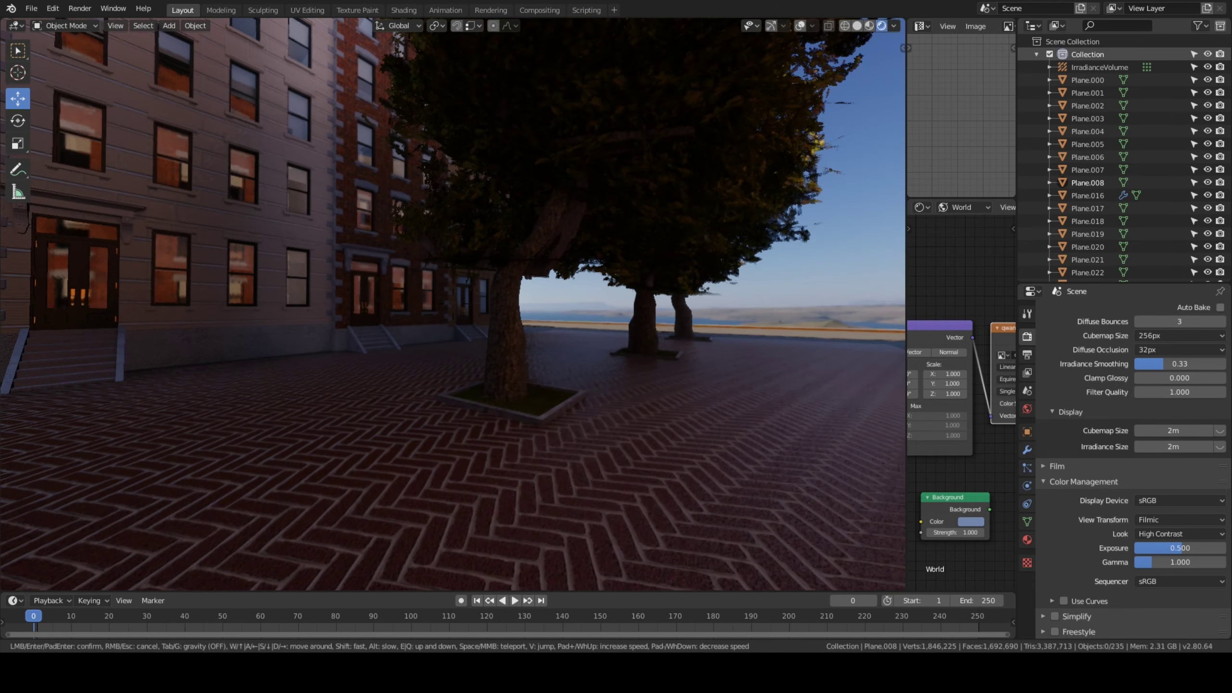
key("a")
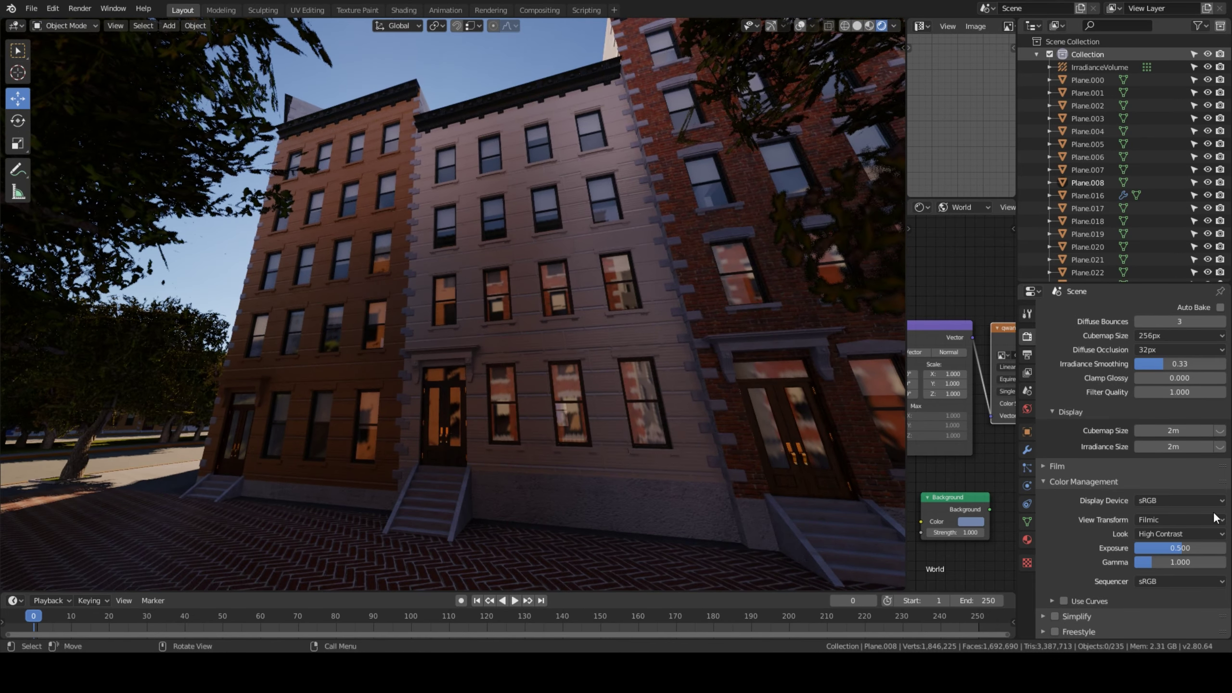
left_click(1192, 548)
Step: Set exposure to 2.500 and walk up beside the tree facing the brick building
type("25")
key("Return")
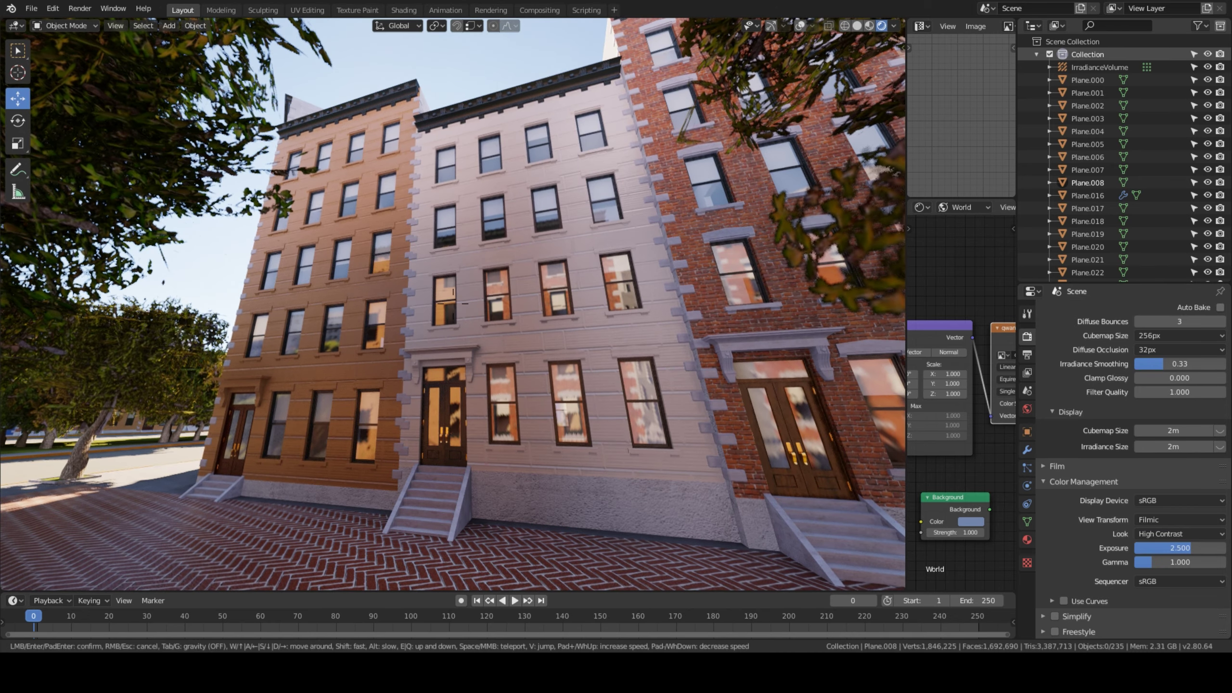
key("w")
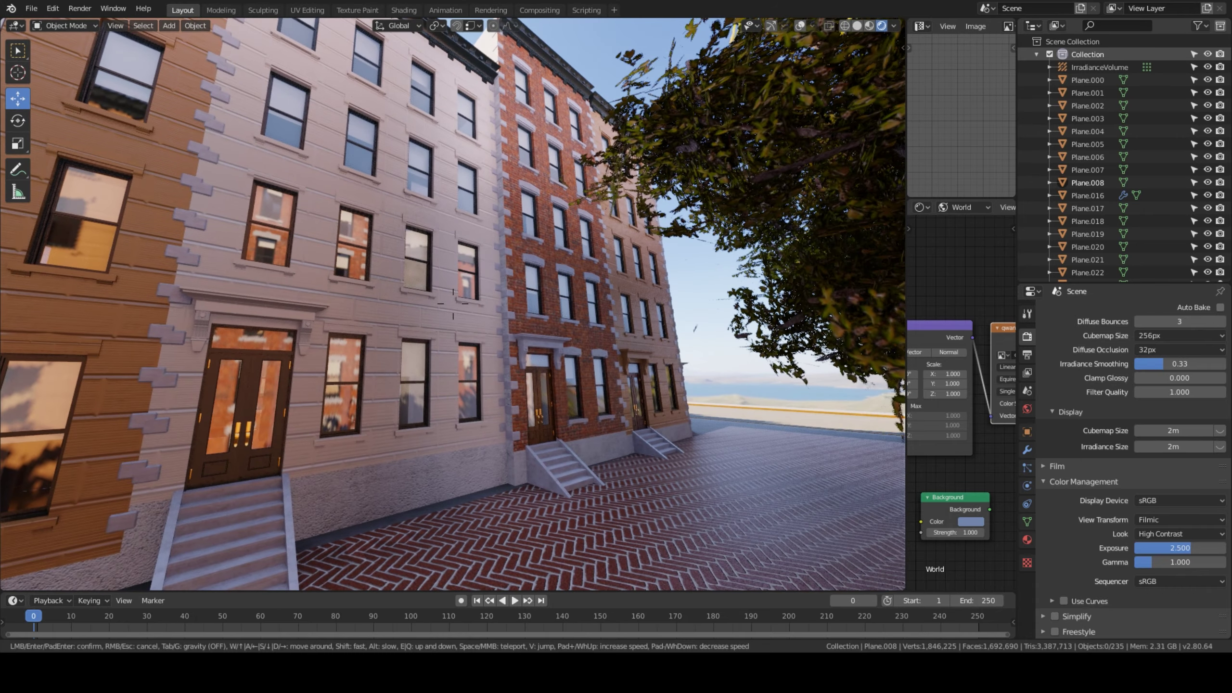
key("w")
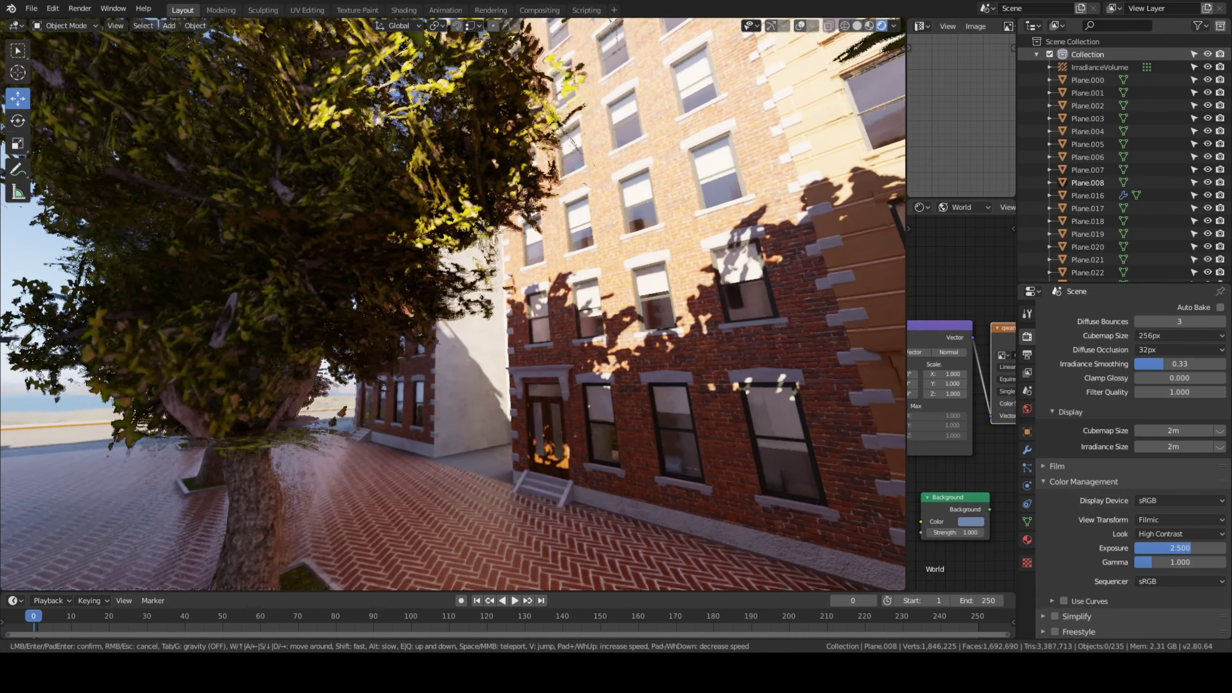
Step: Move back and forth to view the brick facades and the herringbone street
key("s")
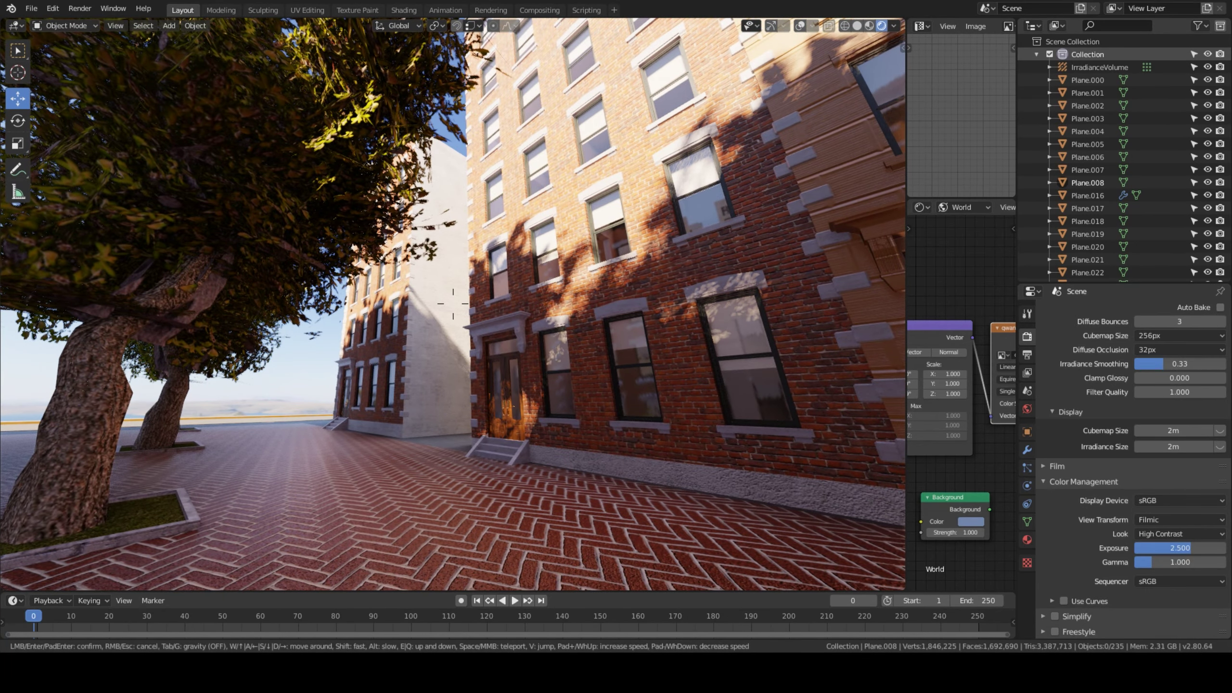
key("w")
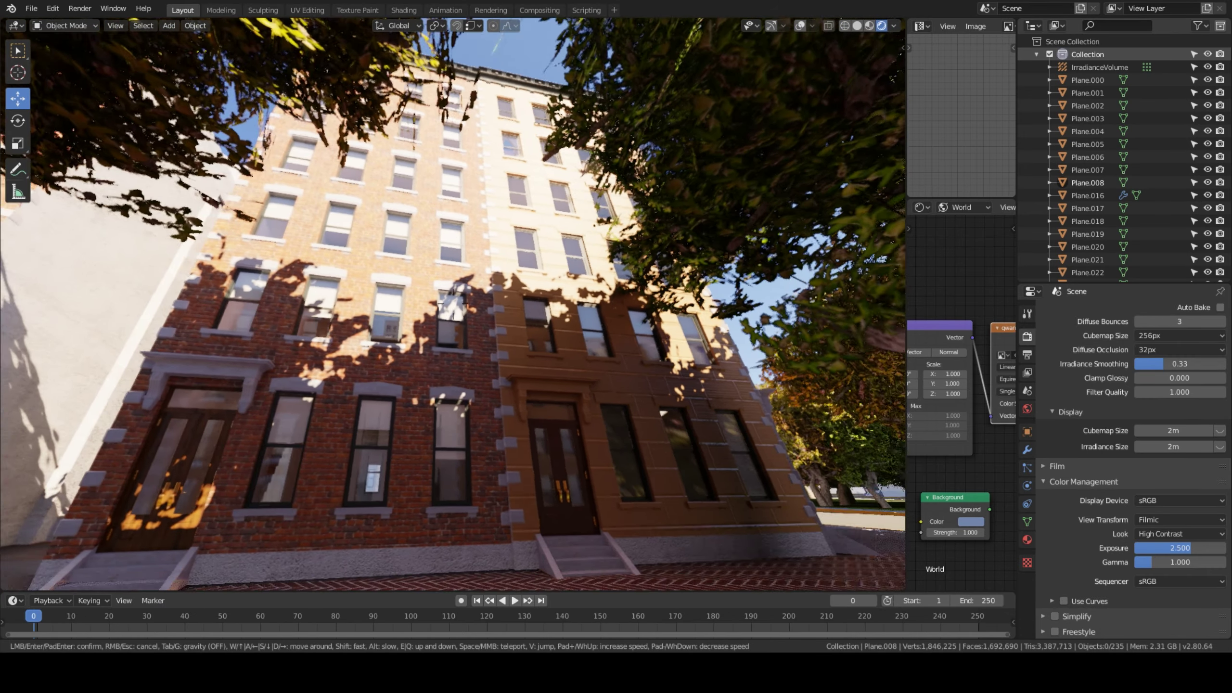
key("s")
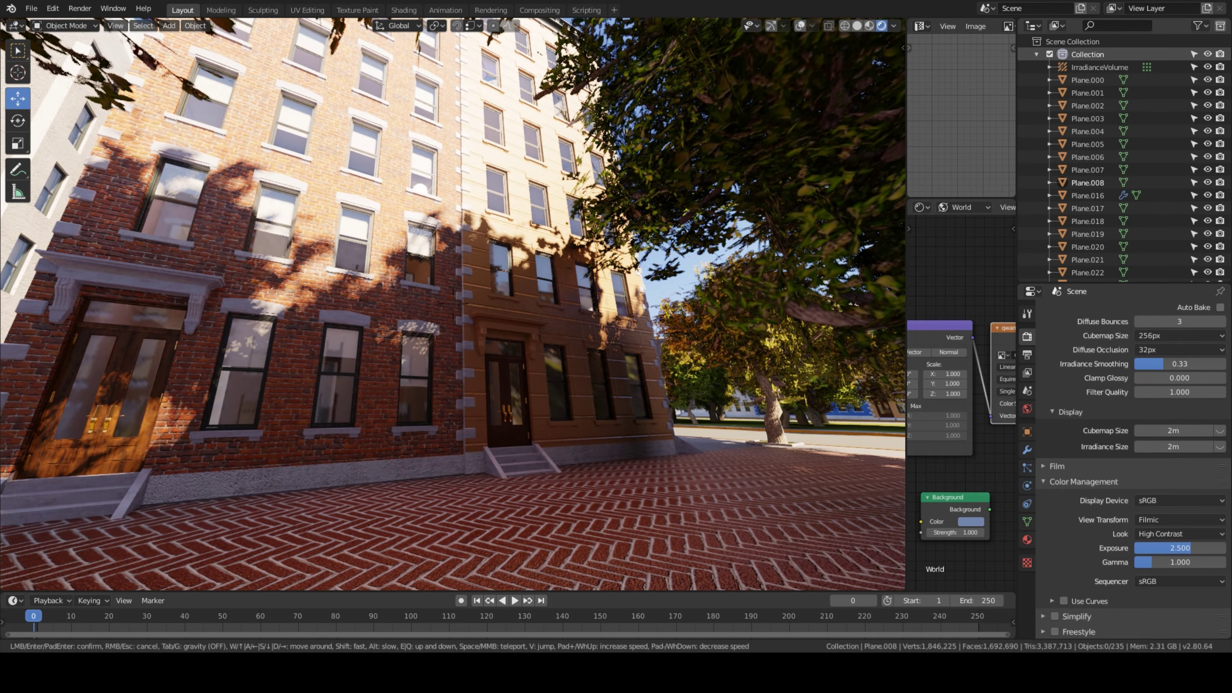
left_click(1173, 549)
Step: Set exposure to 0.500 and walk across the street to the blue building's facade
type("0.5")
key("Return")
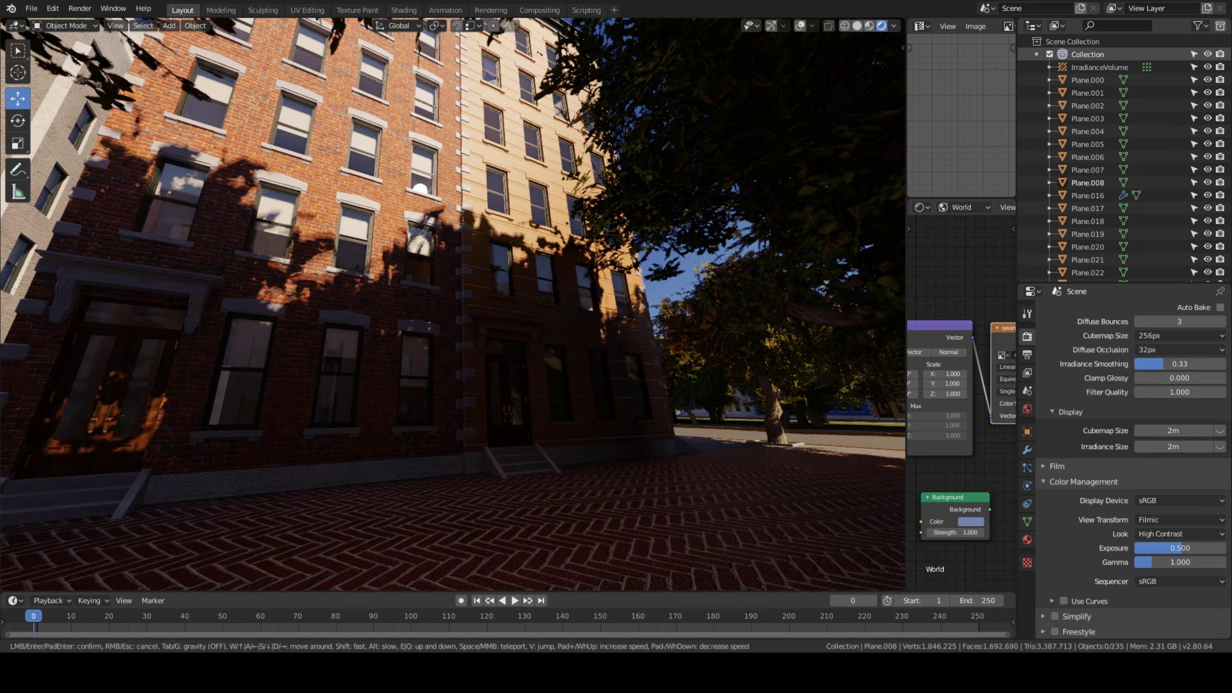
key("w")
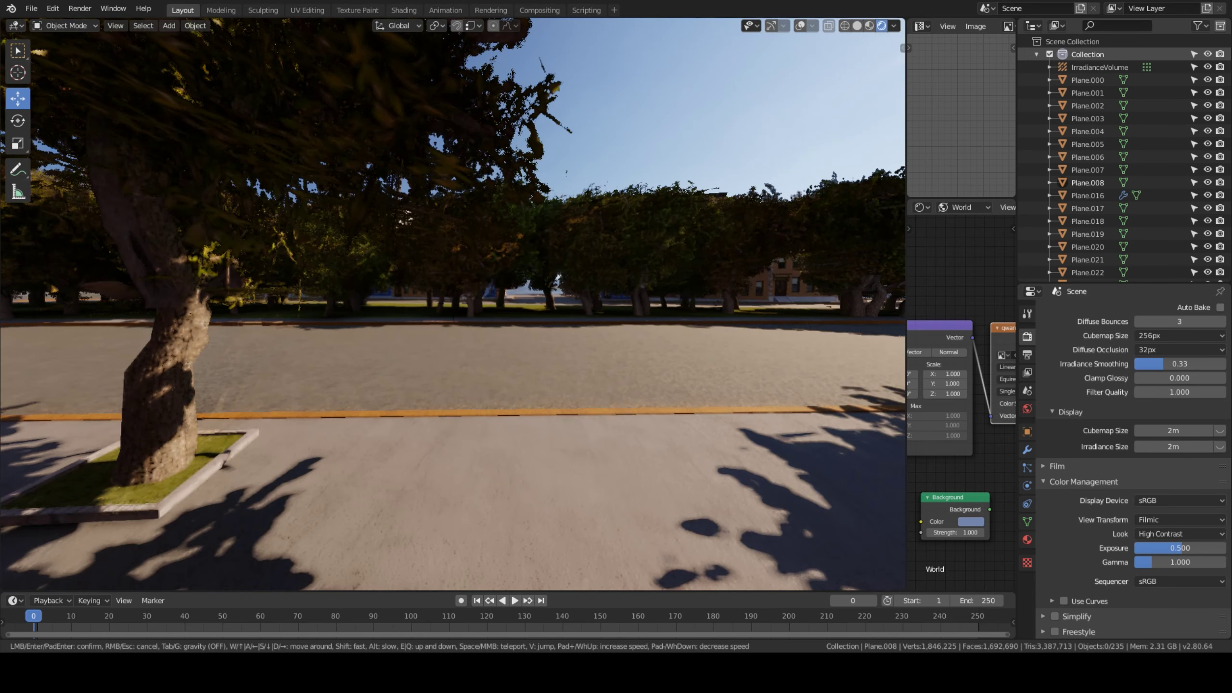
key("w")
key("w")
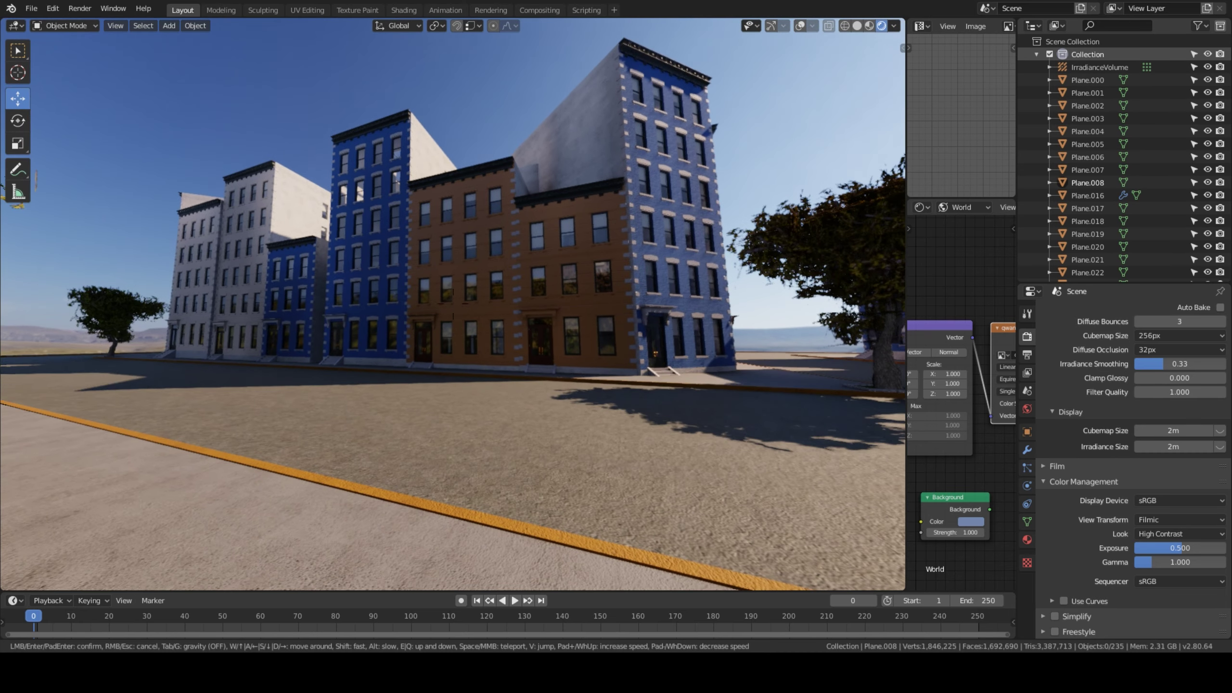
key("w")
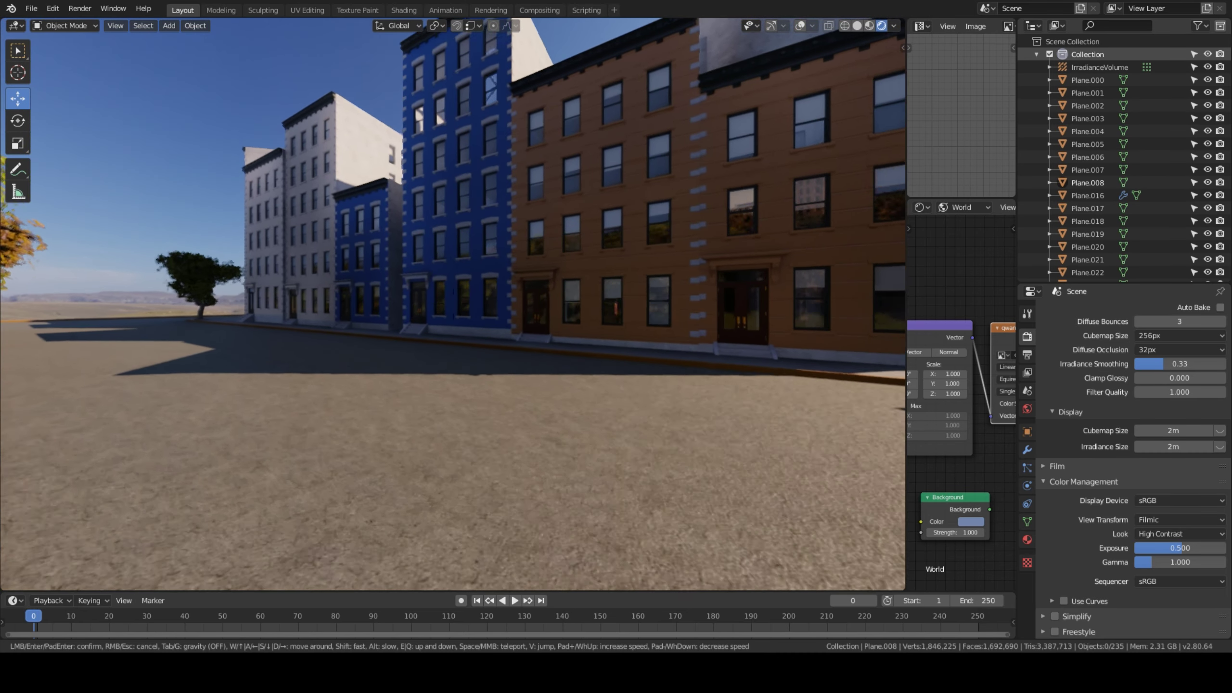
key("w")
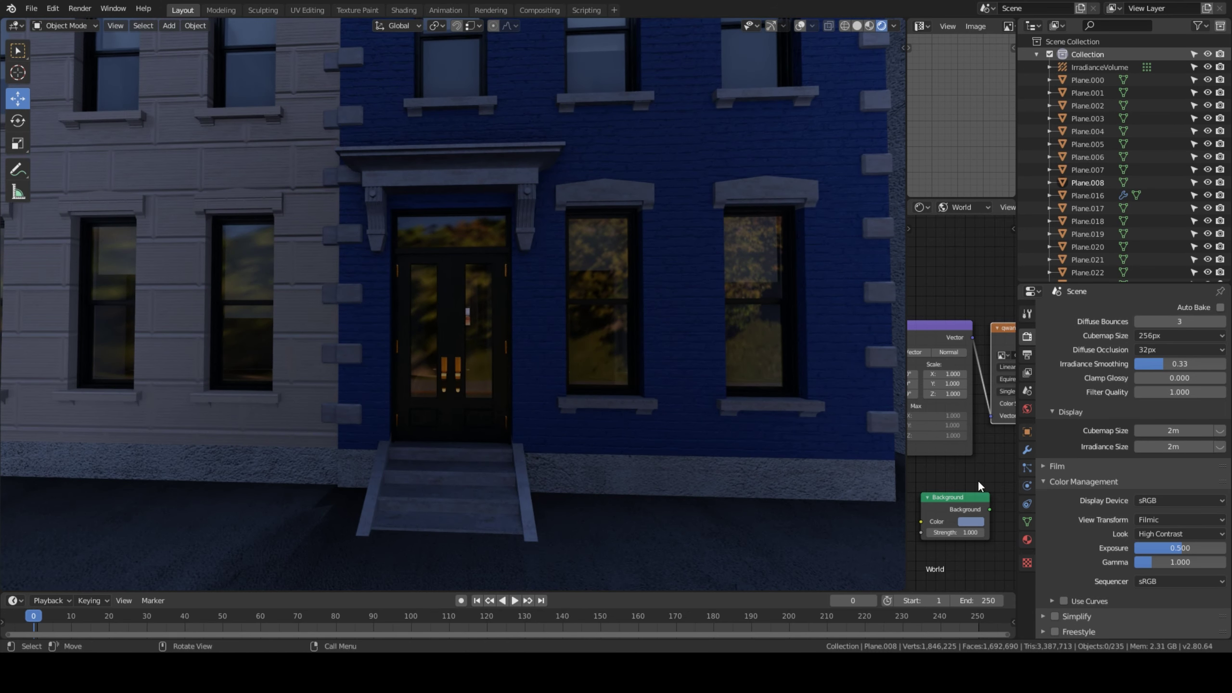
left_click(1173, 552)
Step: Restore exposure to 2.500, lower it to 2.000, and walk to the blue building's front door
type("2.5")
key("Return")
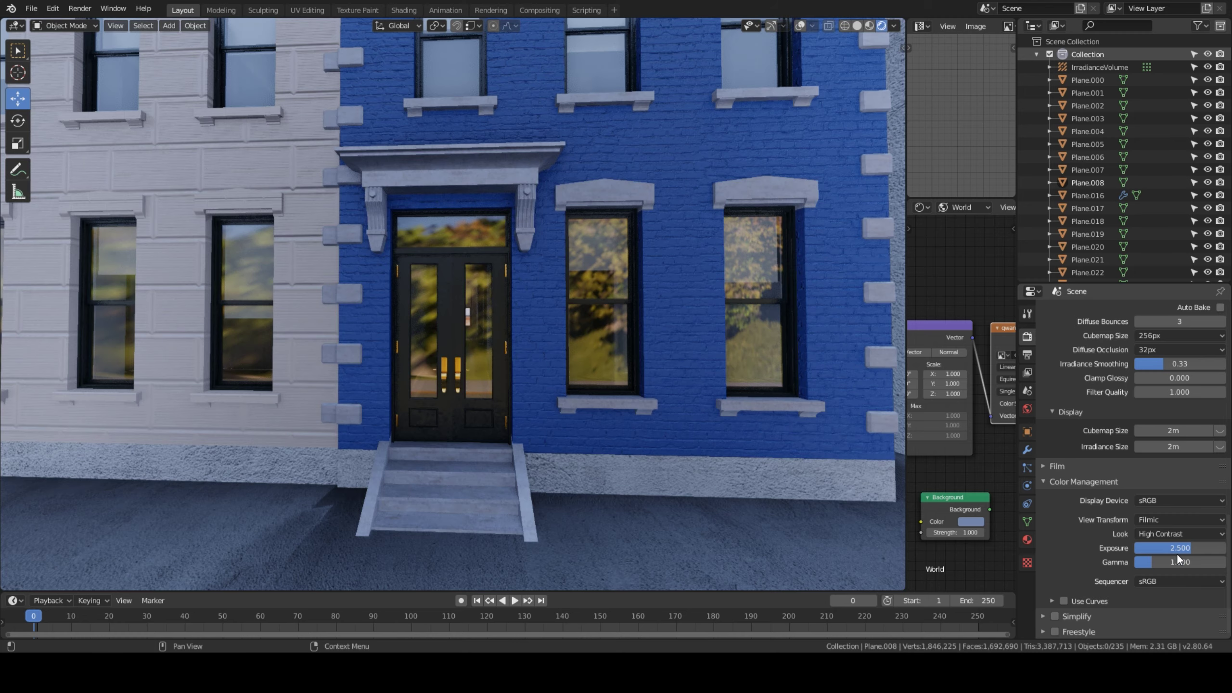
left_click(1188, 548)
type("2")
key("Return")
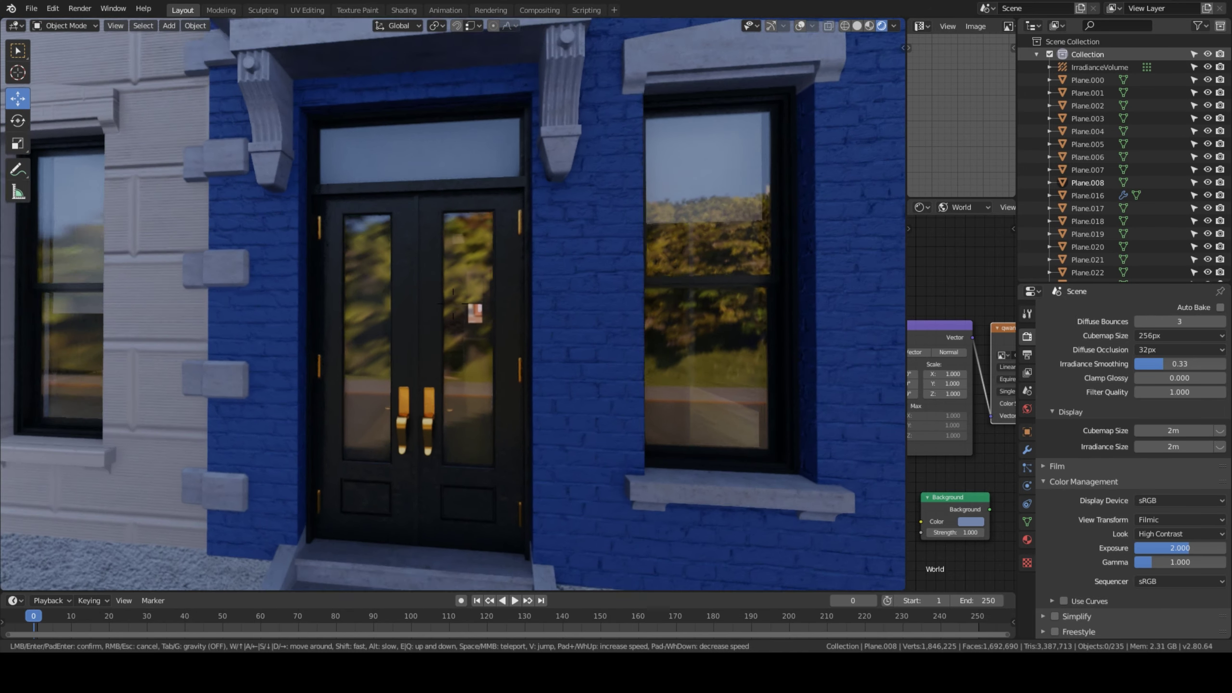
key("w")
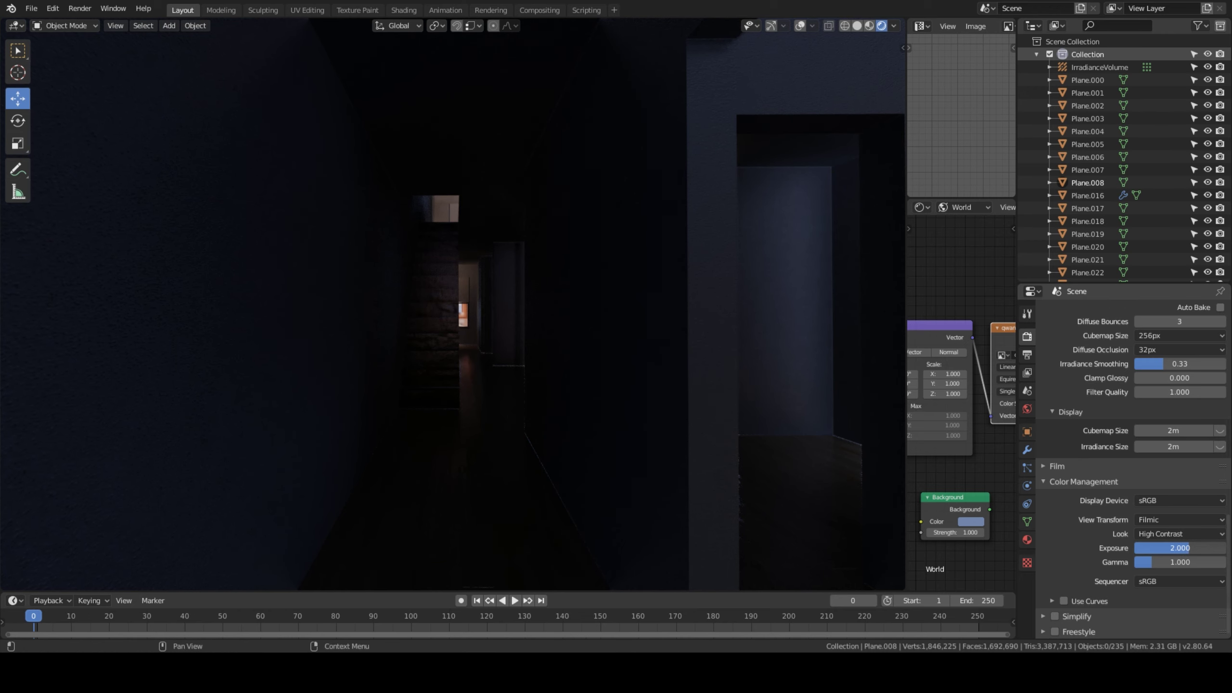
Step: Drag exposure up to 4.069 and walk through the corridor into the three-window room
mouse_move(1180, 547)
left_mouse_down()
mouse_move(1204, 548)
mouse_move(1145, 549)
left_mouse_up()
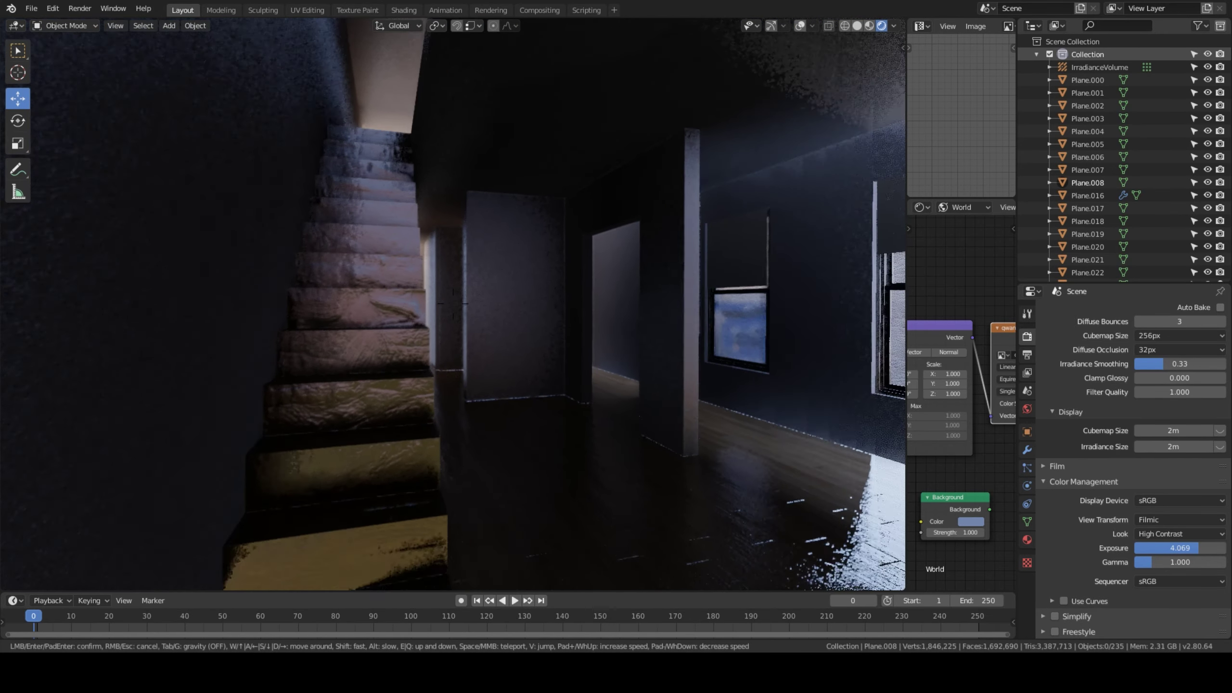
key("w")
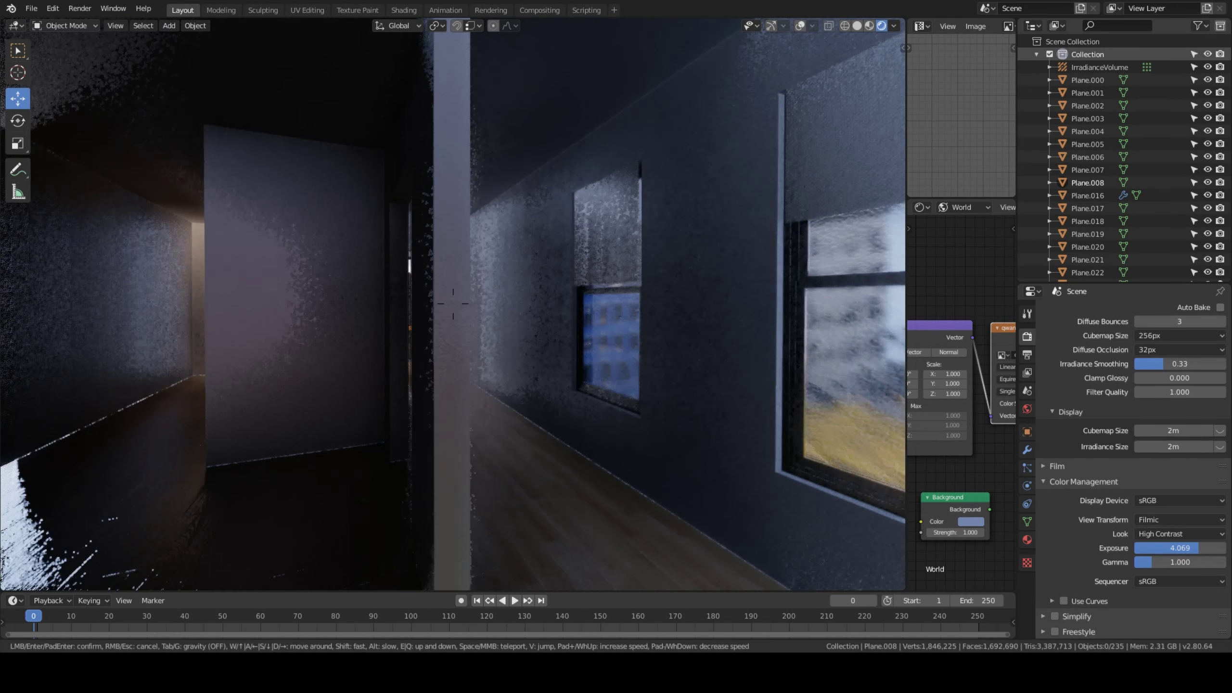
key("s")
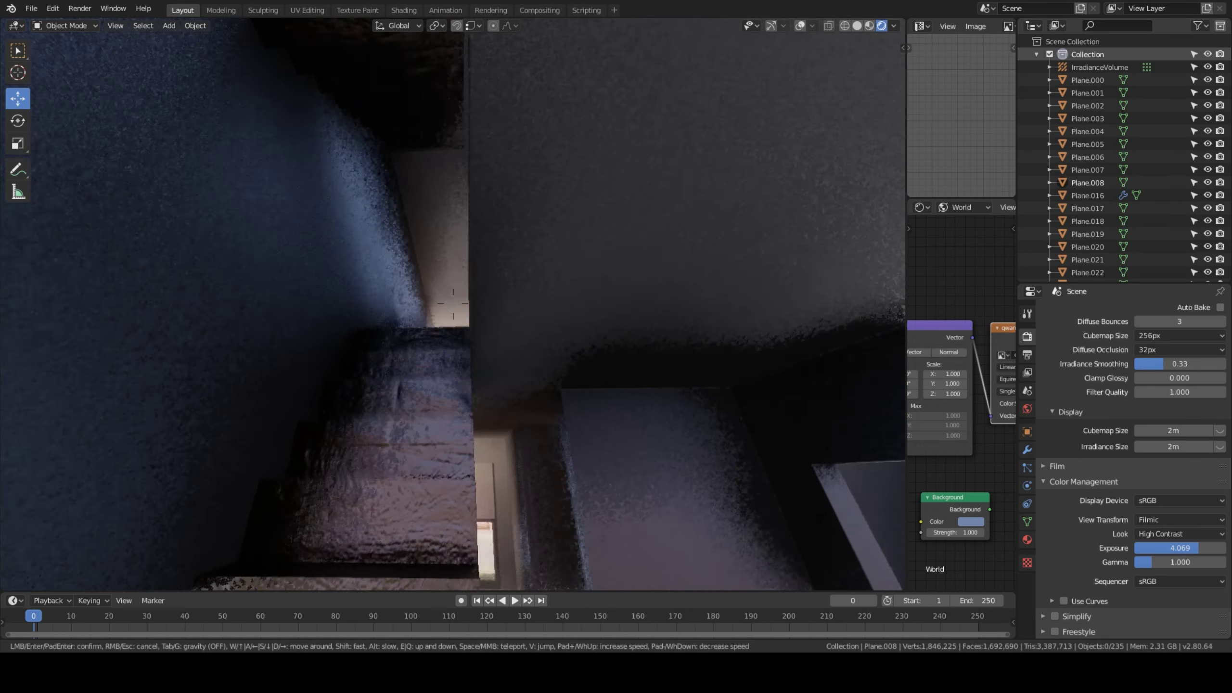
key("w")
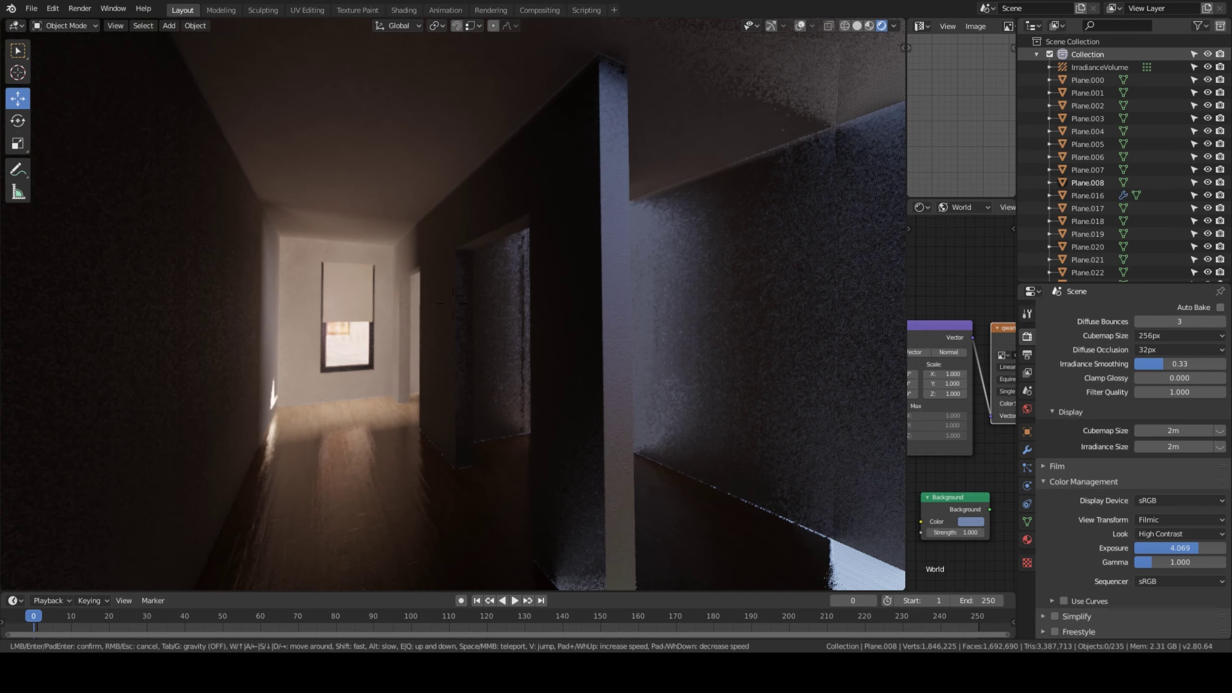
key("w")
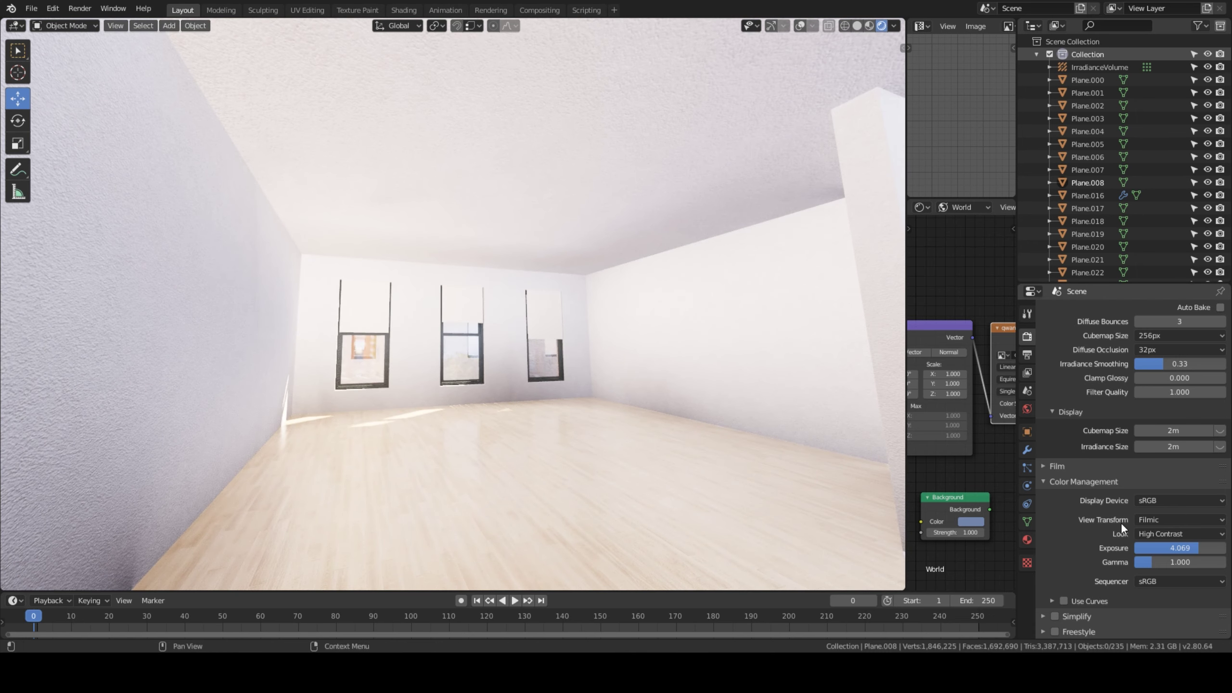
Step: Set exposure to 2.000 and walk forward through the room's windows
left_click(1202, 551)
type("2")
key("Return")
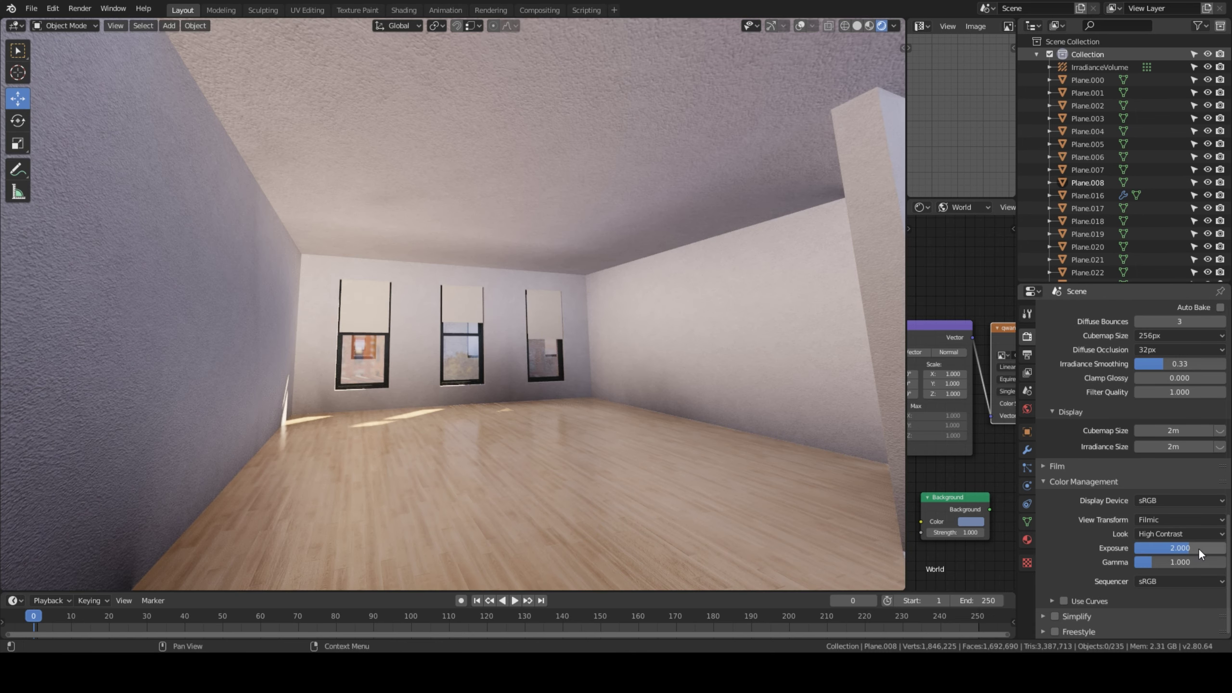
key("shift+grave")
key("w")
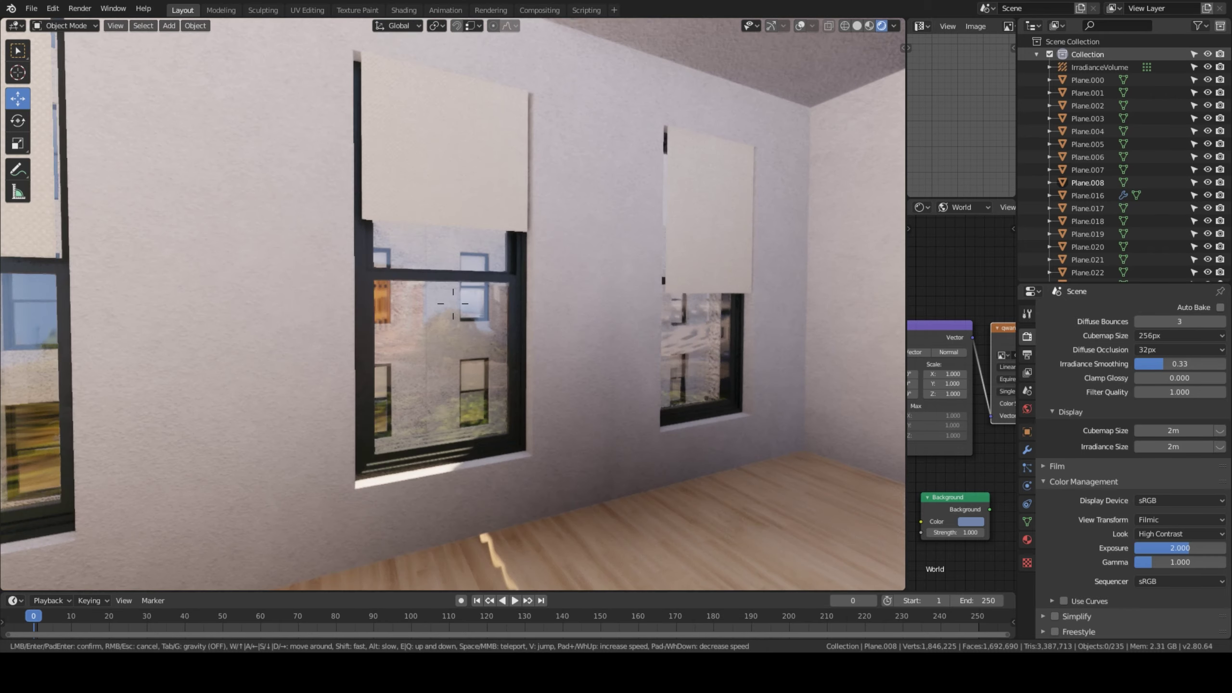
key("w")
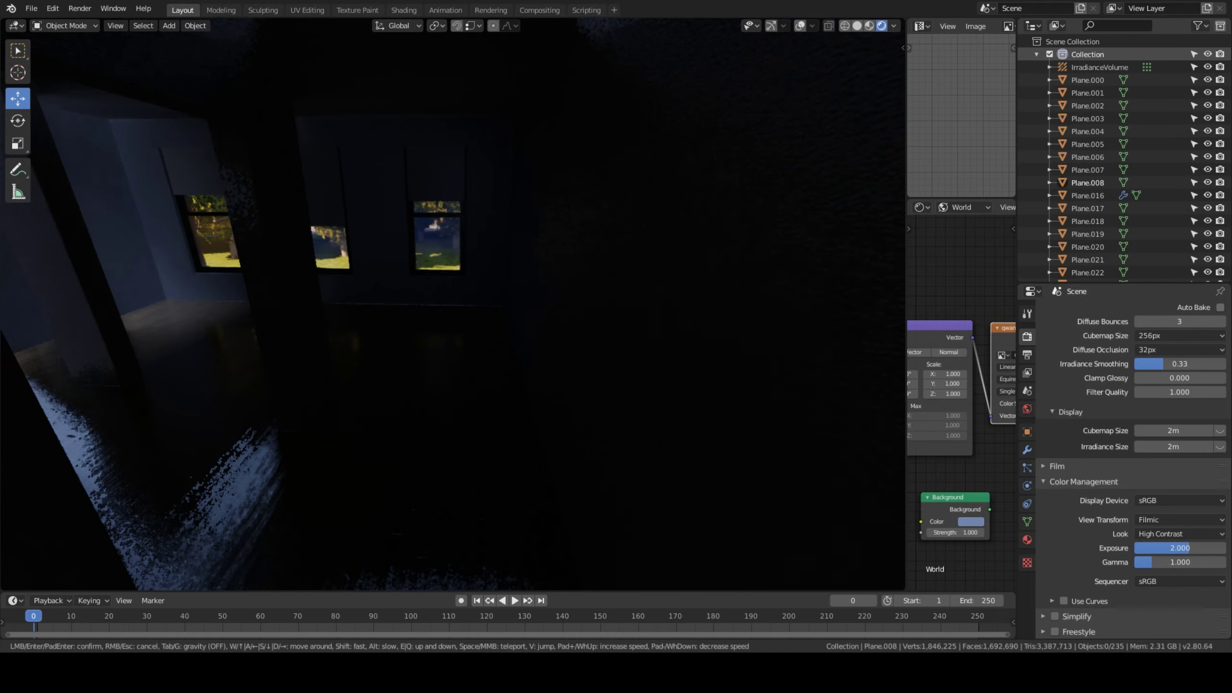
Step: Walk outside past the blue brick facades and up to the central front door
key("w")
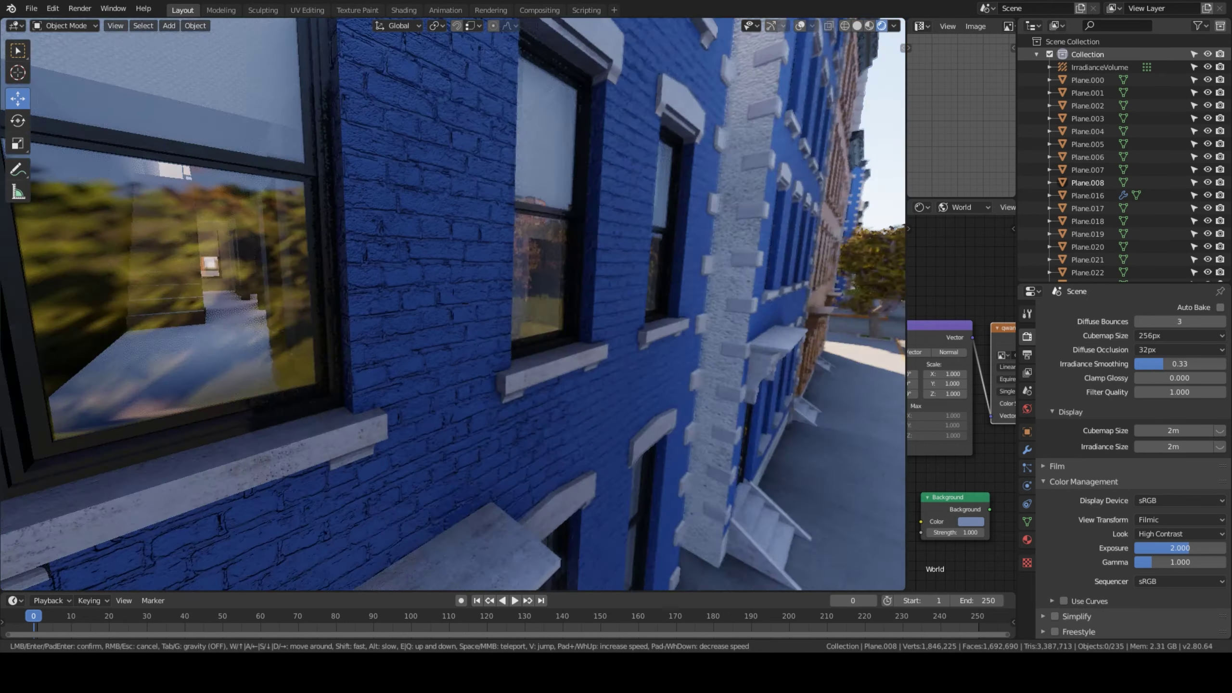
key("s")
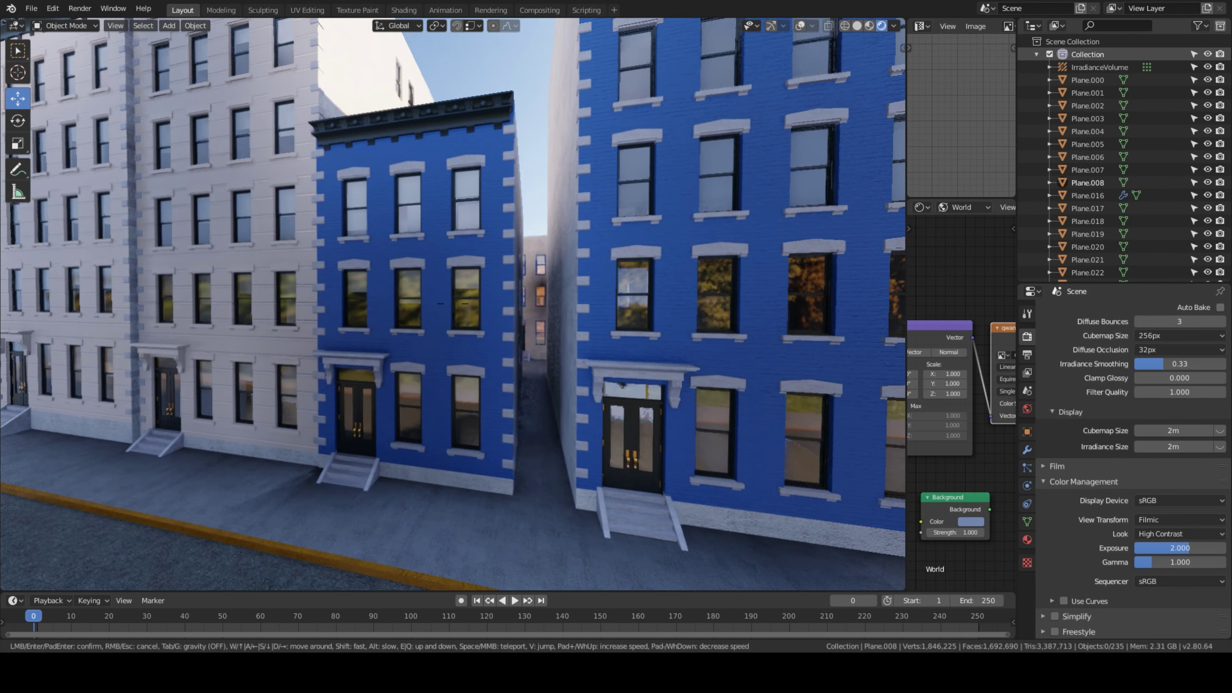
key("d")
key("w")
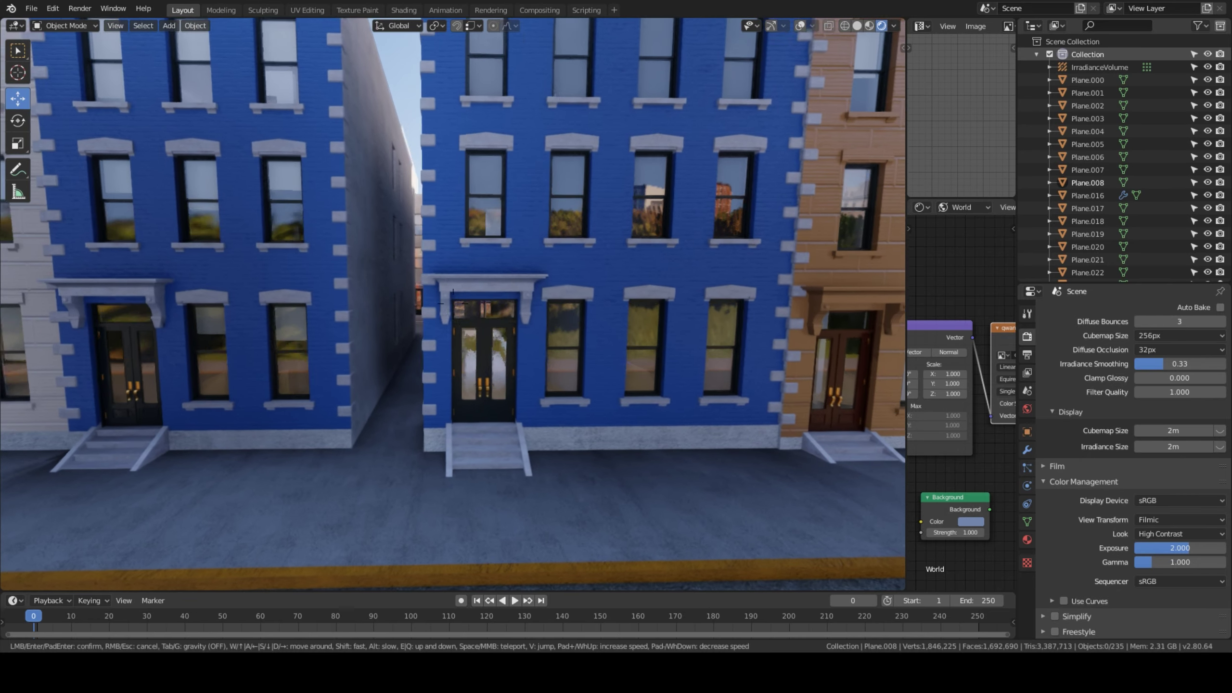
key("w")
key("w")
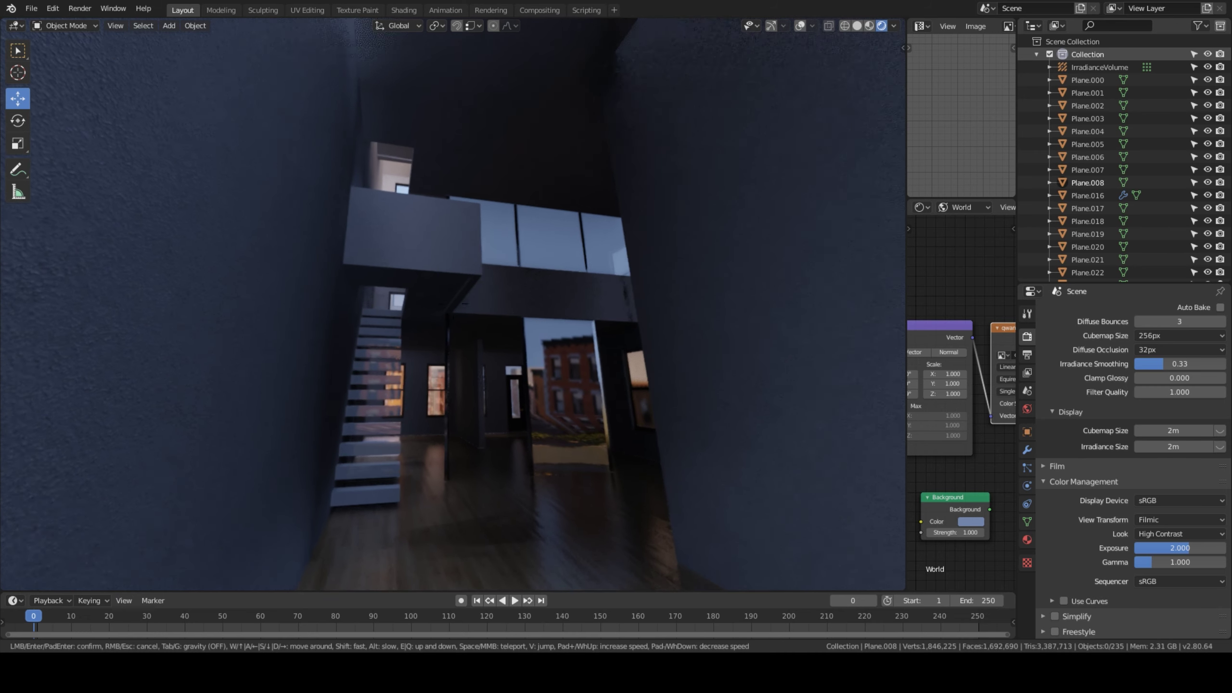
Step: Leave walk mode, apply exposure 3.000, and walk toward the staircase
left_click(761, 370)
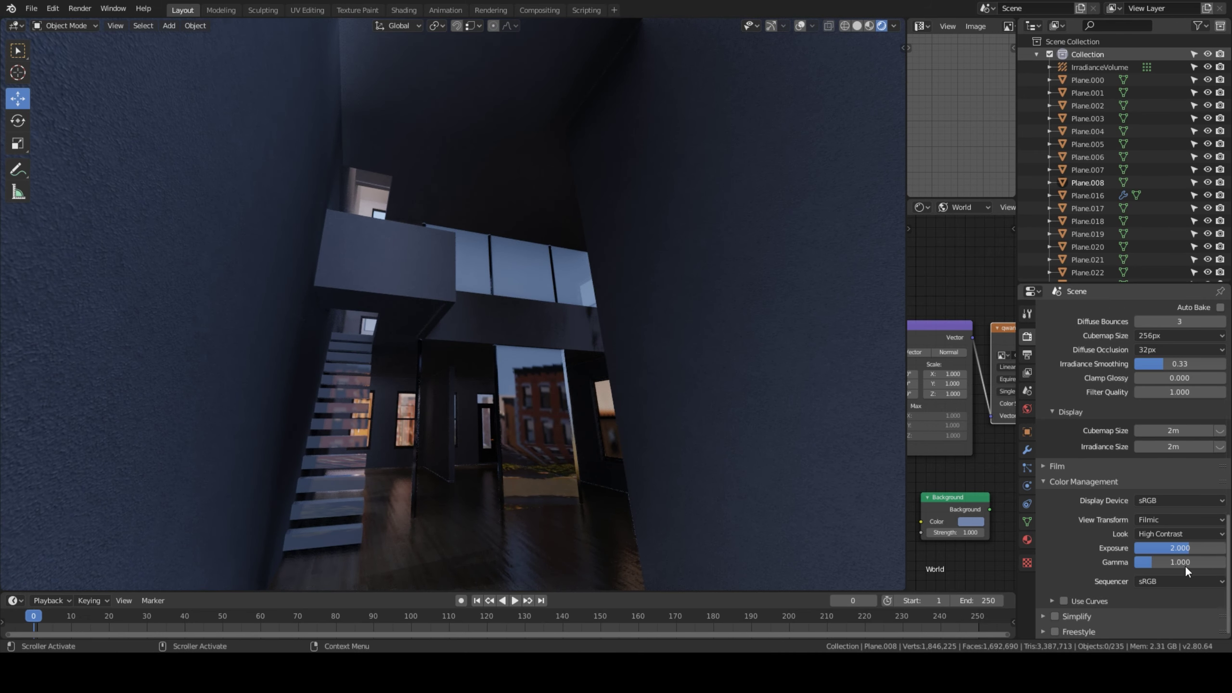
left_click(1185, 547)
type("3")
key("Return")
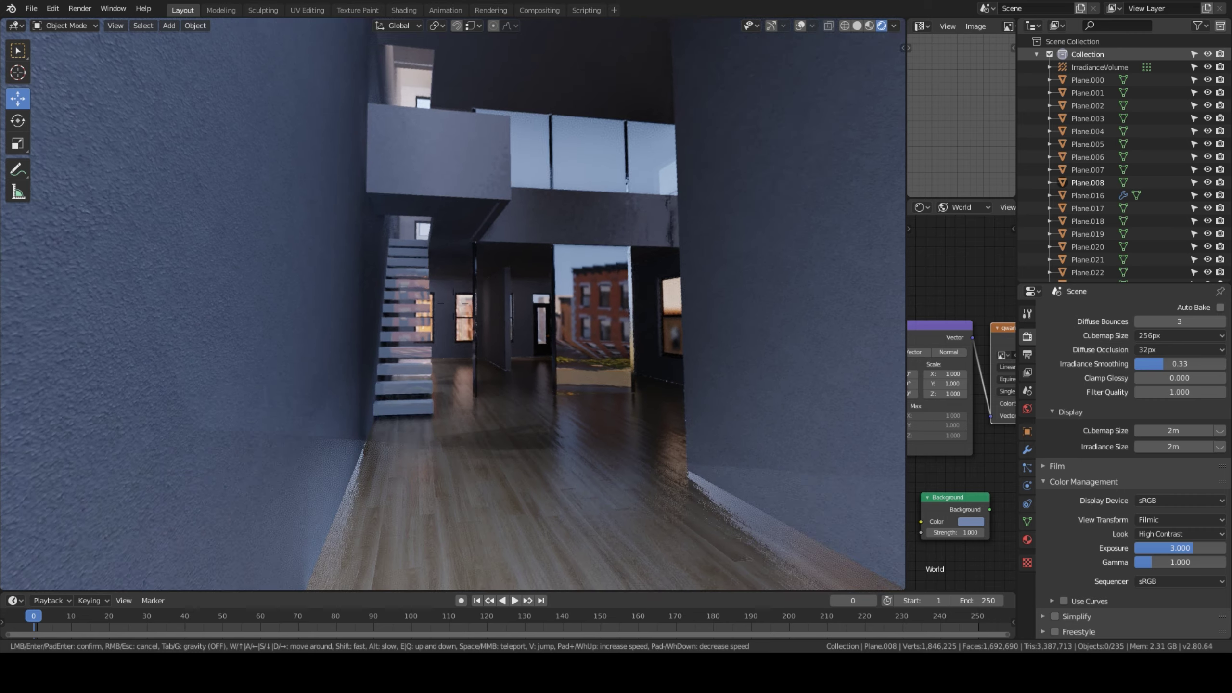
key("w")
key("w")
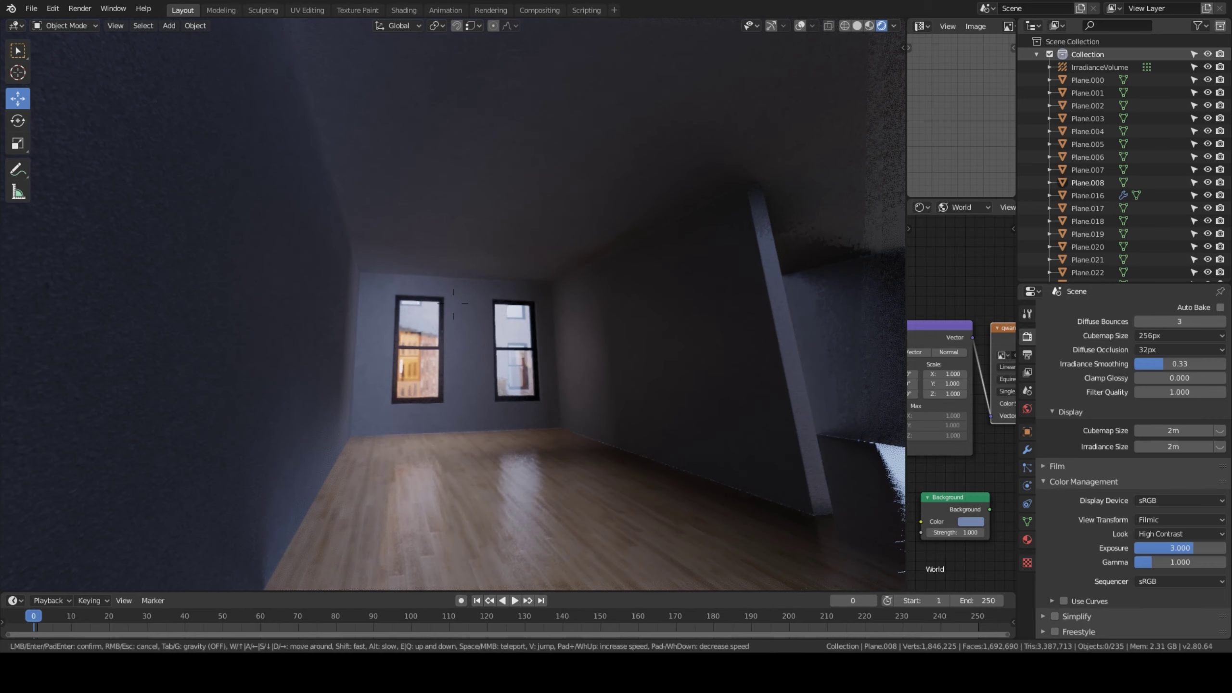
key("s")
Step: Tour the upper room and the long three-window room, ending at the floating staircase
key("w")
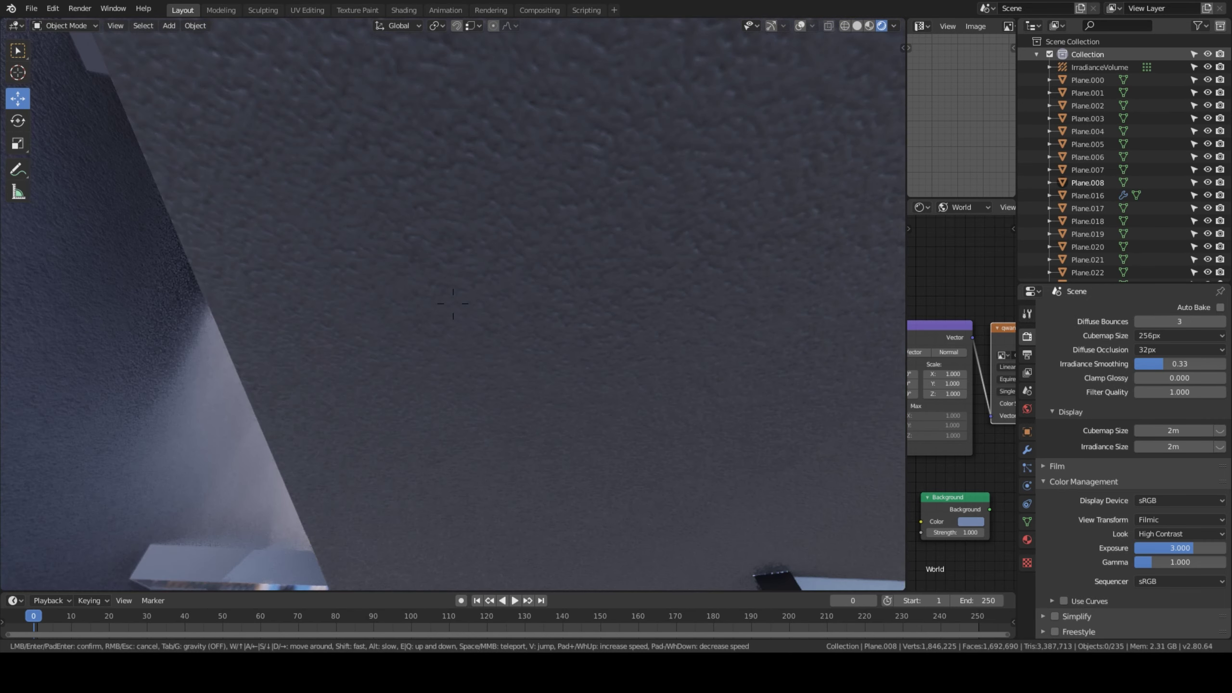
key("w")
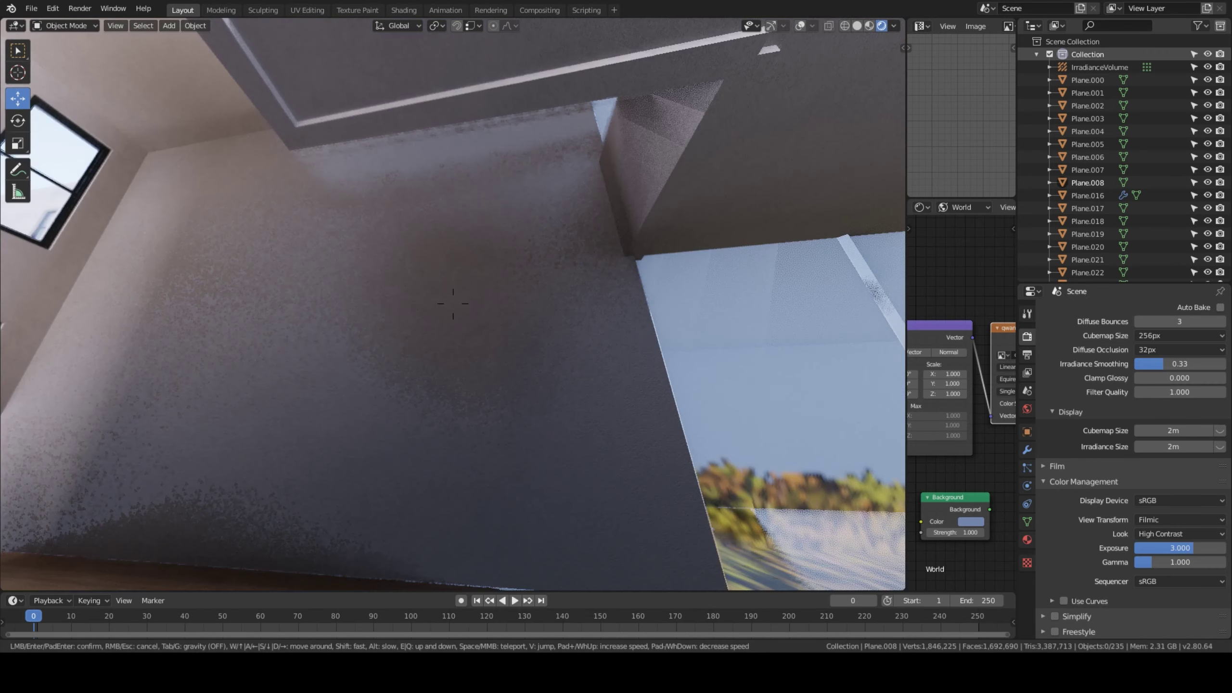
key("w")
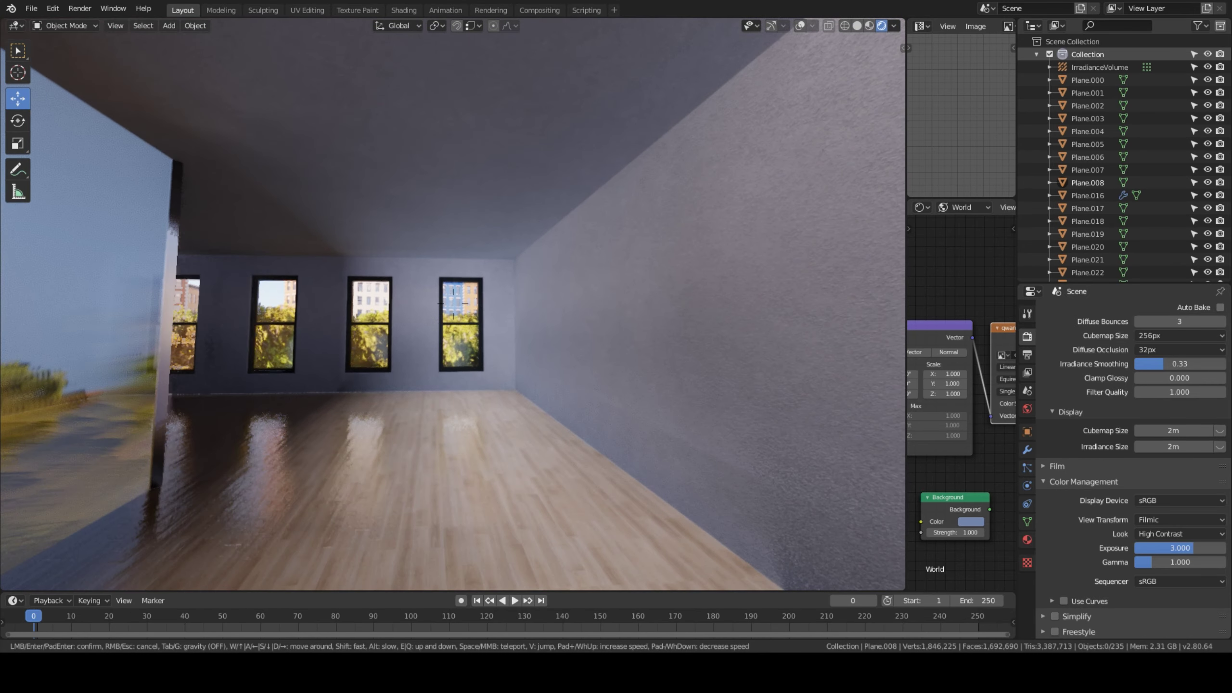
key("w")
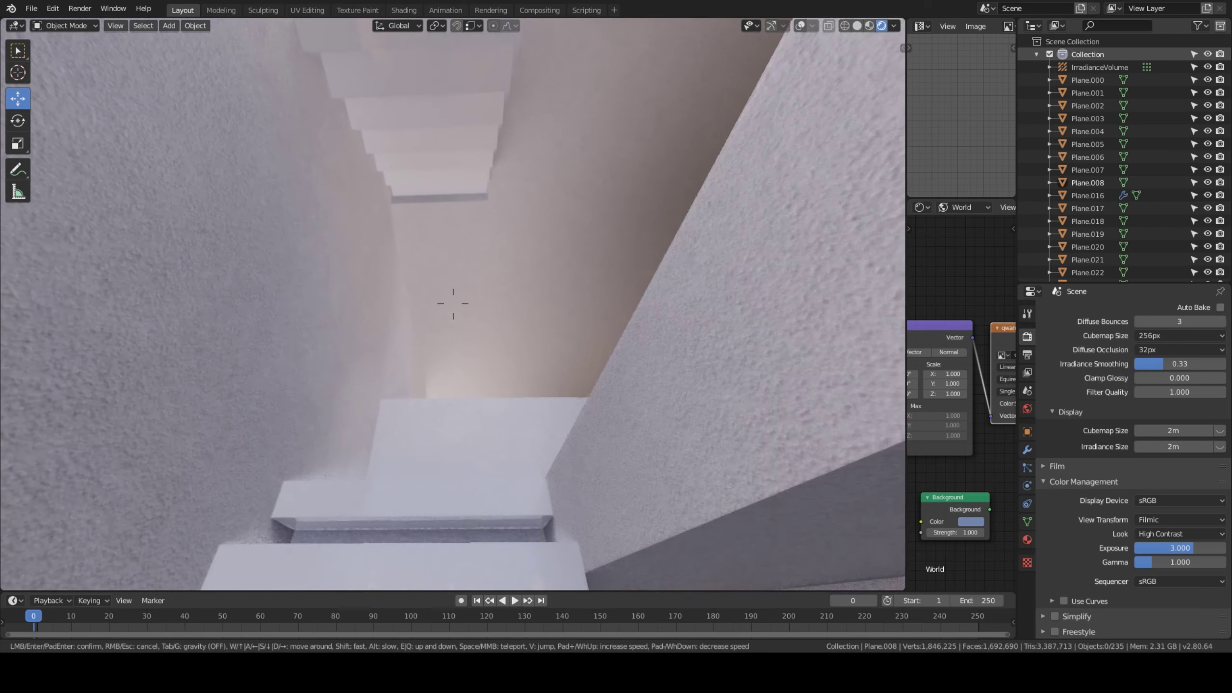
key("w")
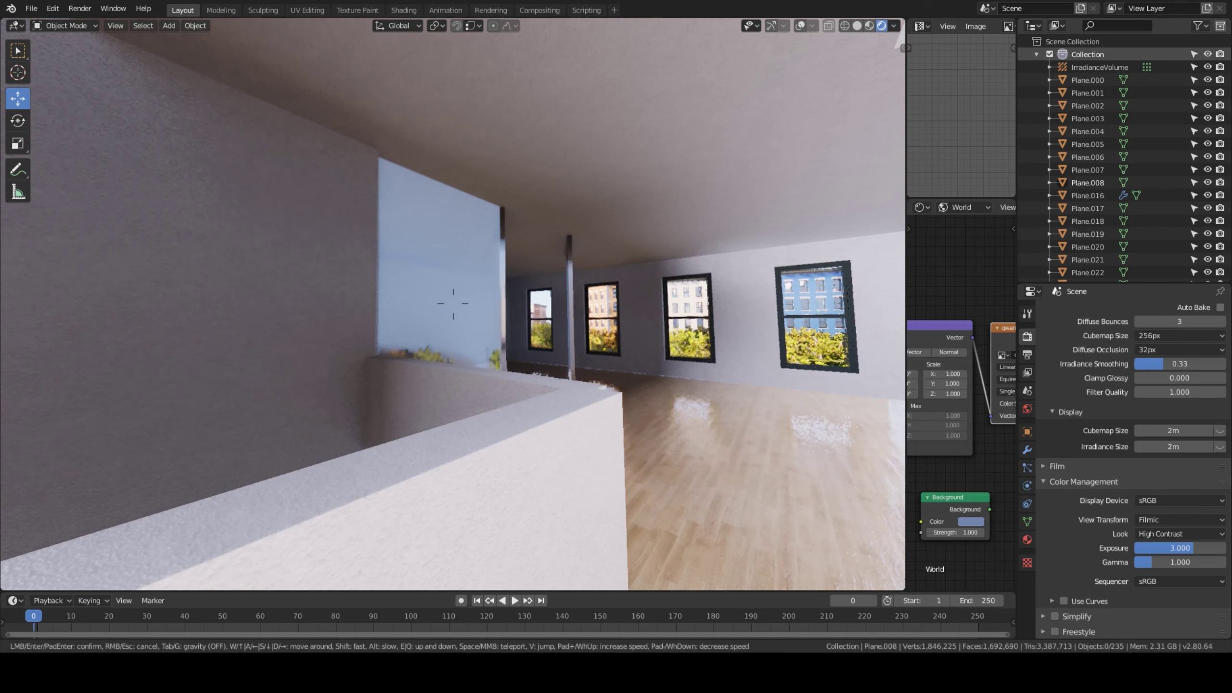
key("w")
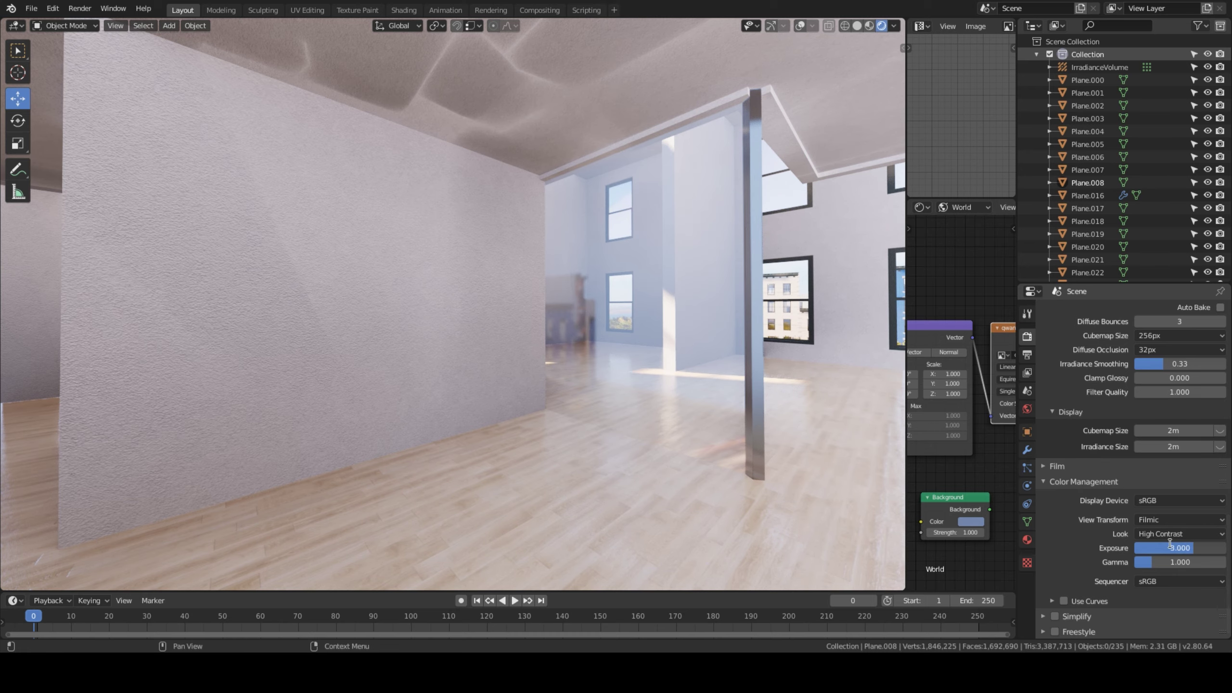
Step: Drag exposure down to 2.000 and walk toward the staircase
left_click_drag(1173, 541, 1171, 543)
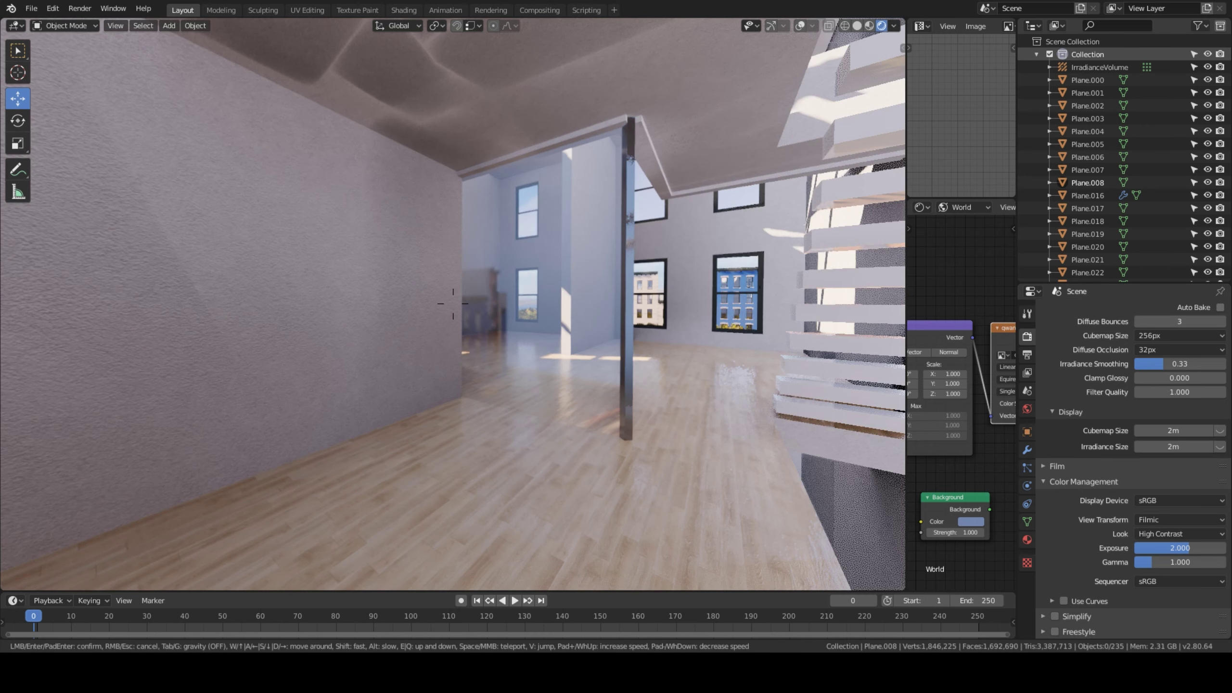
key("w")
key("w")
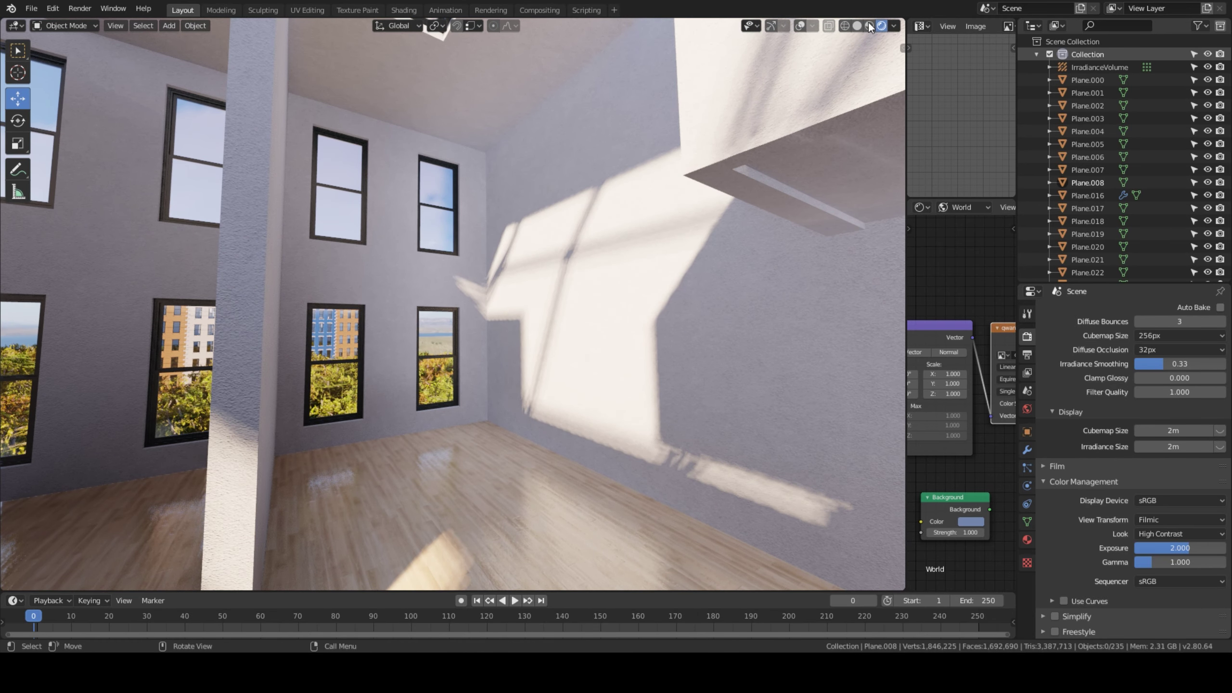
Step: Switch the viewport to solid shading with wireframe overlay and orbit to an aerial view
left_click(857, 24)
left_click(812, 25)
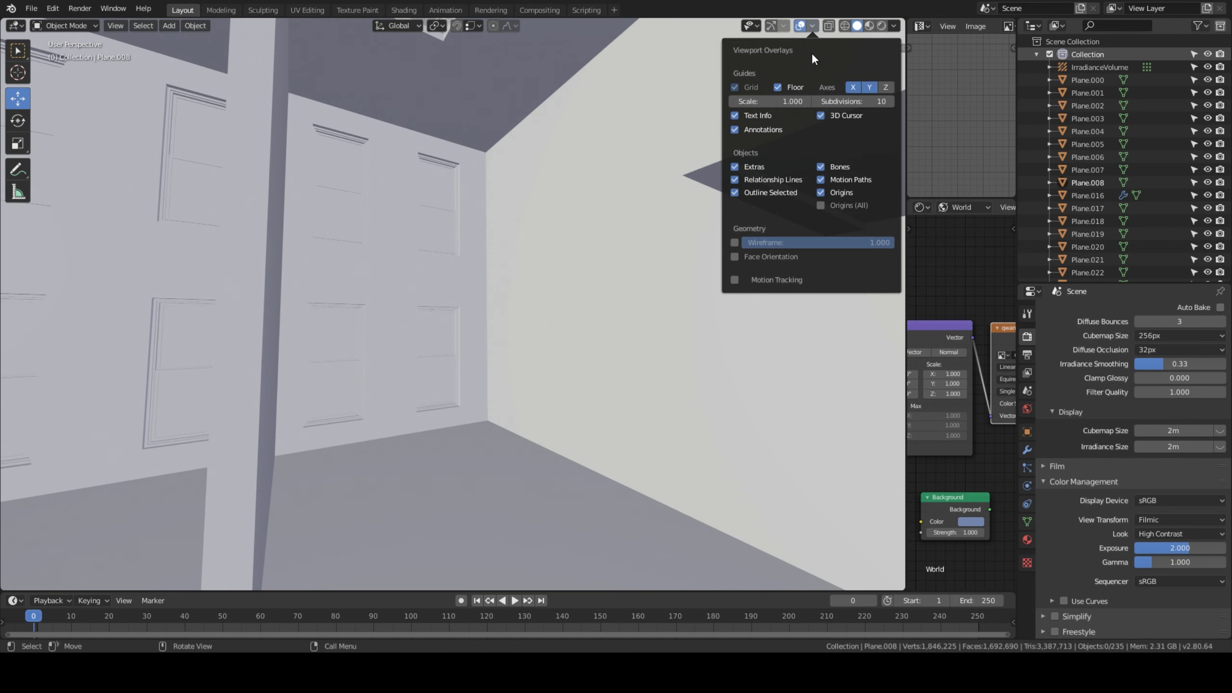
left_click(736, 242)
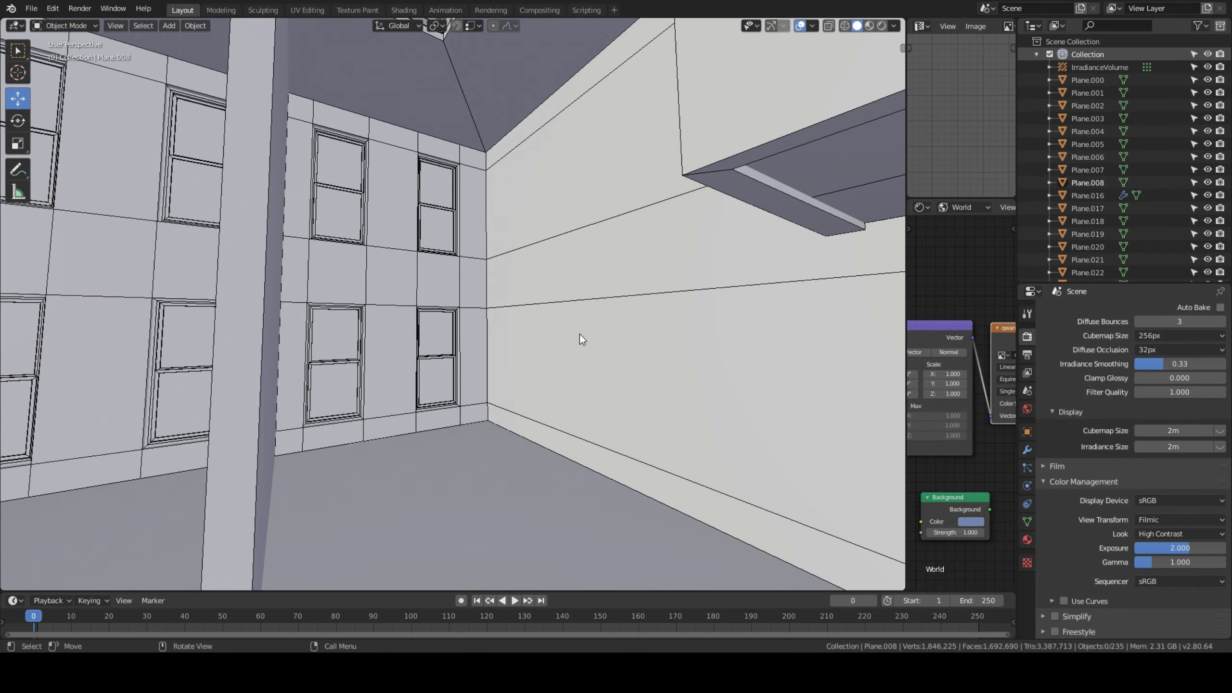
scroll(579, 334, "down", 10)
mouse_move(559, 342)
middle_mouse_down()
mouse_move(694, 398)
mouse_move(452, 318)
mouse_move(422, 269)
mouse_move(419, 301)
mouse_move(425, 275)
mouse_move(483, 313)
mouse_move(410, 308)
mouse_move(626, 275)
mouse_move(480, 278)
mouse_move(451, 326)
mouse_move(478, 358)
mouse_move(467, 352)
mouse_move(561, 363)
mouse_move(501, 317)
mouse_move(547, 369)
mouse_move(354, 311)
mouse_move(512, 360)
mouse_move(464, 327)
mouse_move(464, 291)
mouse_move(530, 300)
mouse_move(485, 280)
mouse_move(441, 303)
mouse_move(505, 267)
mouse_move(485, 327)
mouse_move(526, 338)
mouse_move(679, 268)
middle_mouse_up()
Step: Zoom around the city block and briefly toggle X-ray on and off
scroll(572, 359, "up", 5)
scroll(410, 307, "up", 4)
scroll(451, 326, "down", 3)
scroll(486, 361, "up", 2)
scroll(547, 370, "down", 3)
scroll(485, 280, "up", 5)
scroll(440, 304, "down", 5)
left_click(830, 25)
left_click(829, 25)
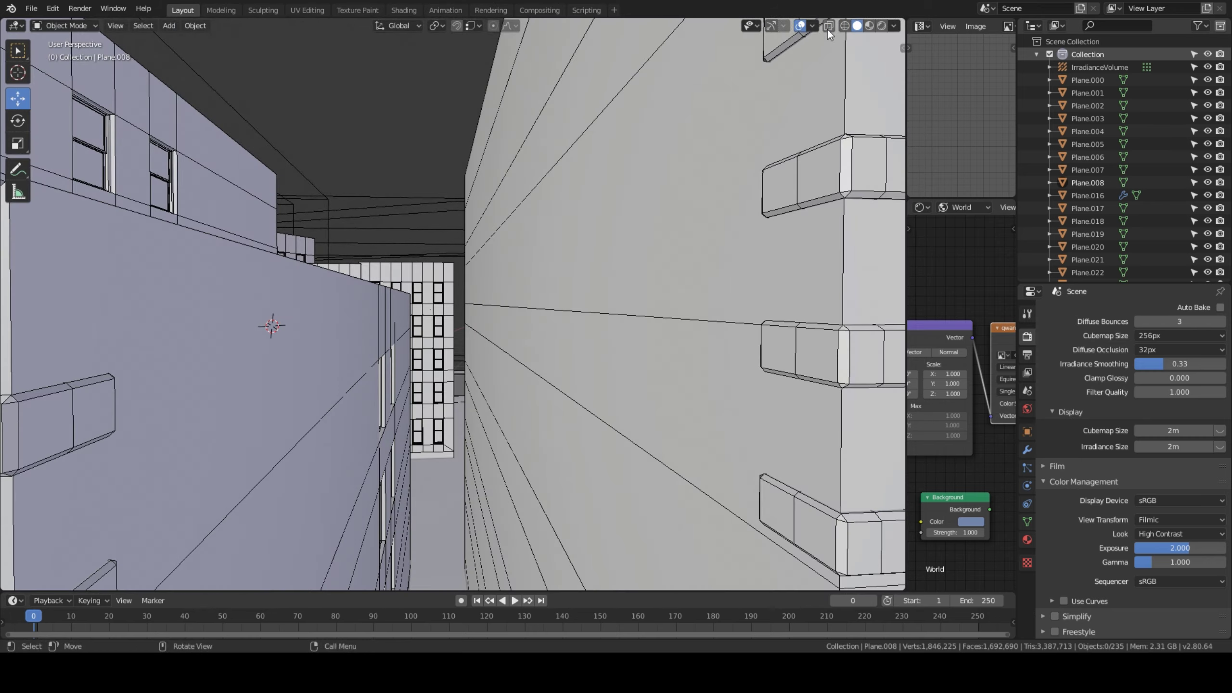
Step: Orbit and zoom toward the staircase and doorway, looking down the corridor past it
scroll(662, 315, "up", 3)
middle_click_drag(648, 336, 531, 390)
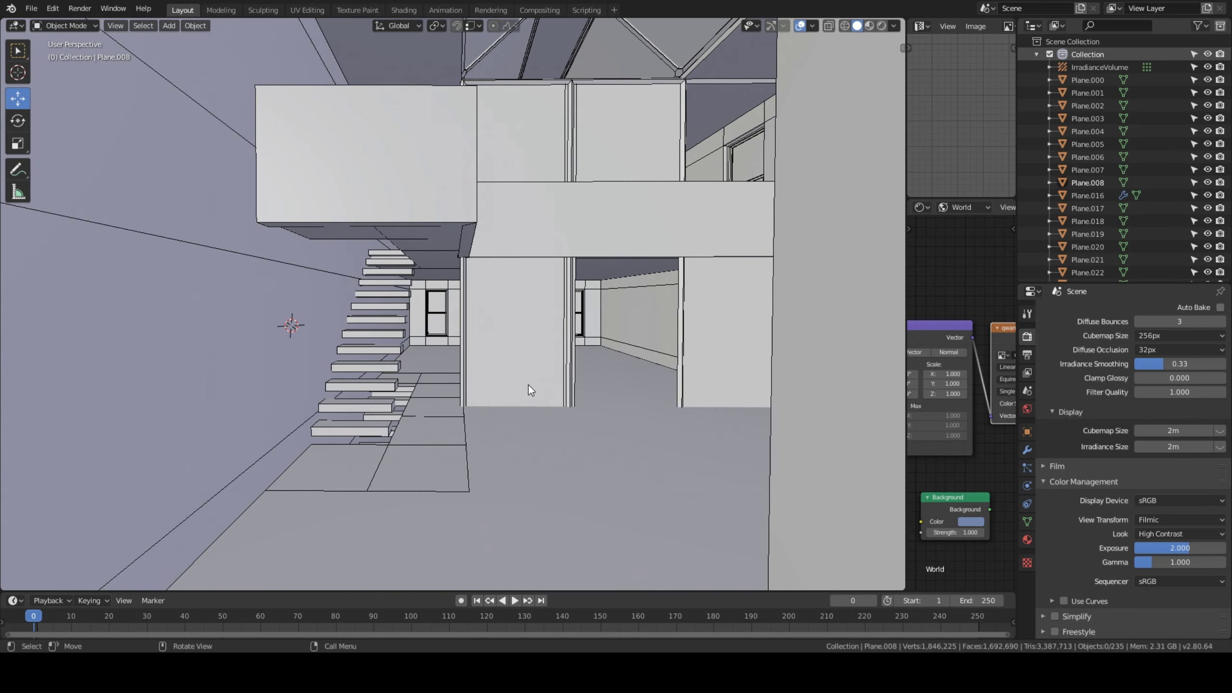
scroll(497, 291, "up", 4)
scroll(437, 272, "up", 3)
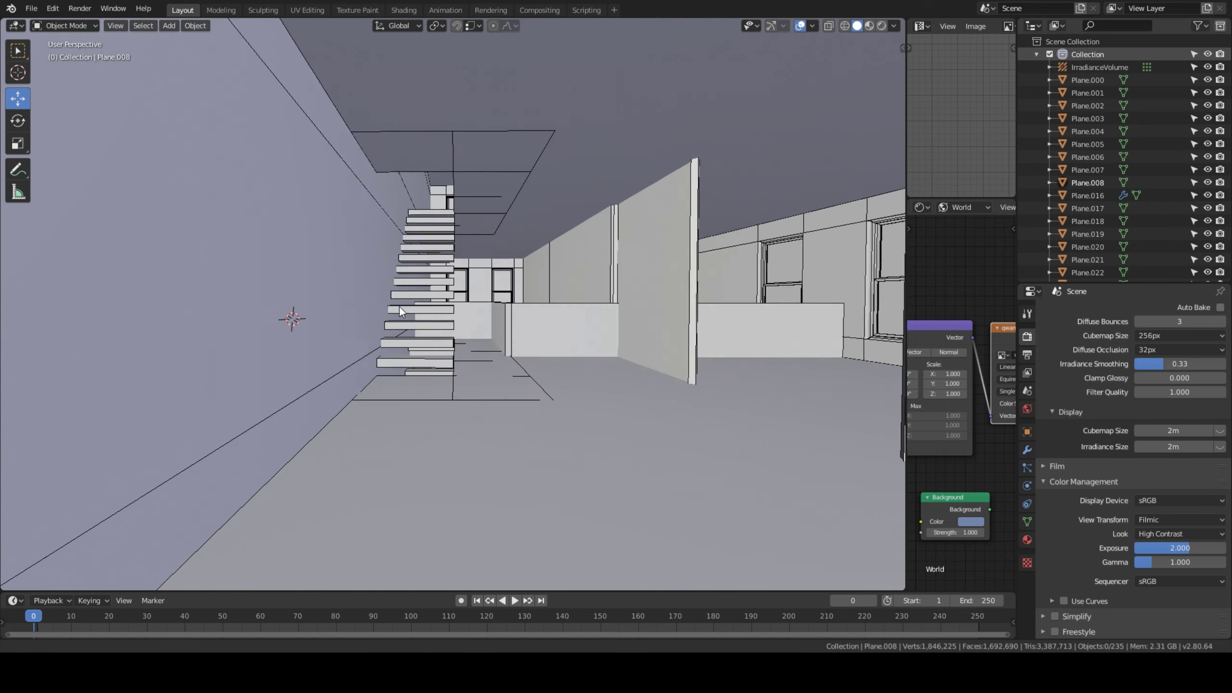
scroll(672, 270, "up", 3)
mouse_move(672, 270)
middle_mouse_down()
mouse_move(688, 324)
mouse_move(353, 404)
mouse_move(570, 401)
mouse_move(452, 401)
mouse_move(616, 387)
mouse_move(612, 408)
mouse_move(649, 410)
mouse_move(627, 274)
mouse_move(516, 217)
mouse_move(519, 232)
mouse_move(422, 301)
mouse_move(266, 307)
mouse_move(497, 318)
mouse_move(524, 367)
mouse_move(504, 382)
mouse_move(510, 420)
mouse_move(501, 340)
mouse_move(477, 351)
mouse_move(449, 311)
middle_mouse_up()
Step: Select a townhouse in the row and move it to a new position
left_click(509, 367)
key("g")
left_click(495, 335)
Step: Select Row Townhouse.106 and start moving it, then cancel the move
left_click(450, 311)
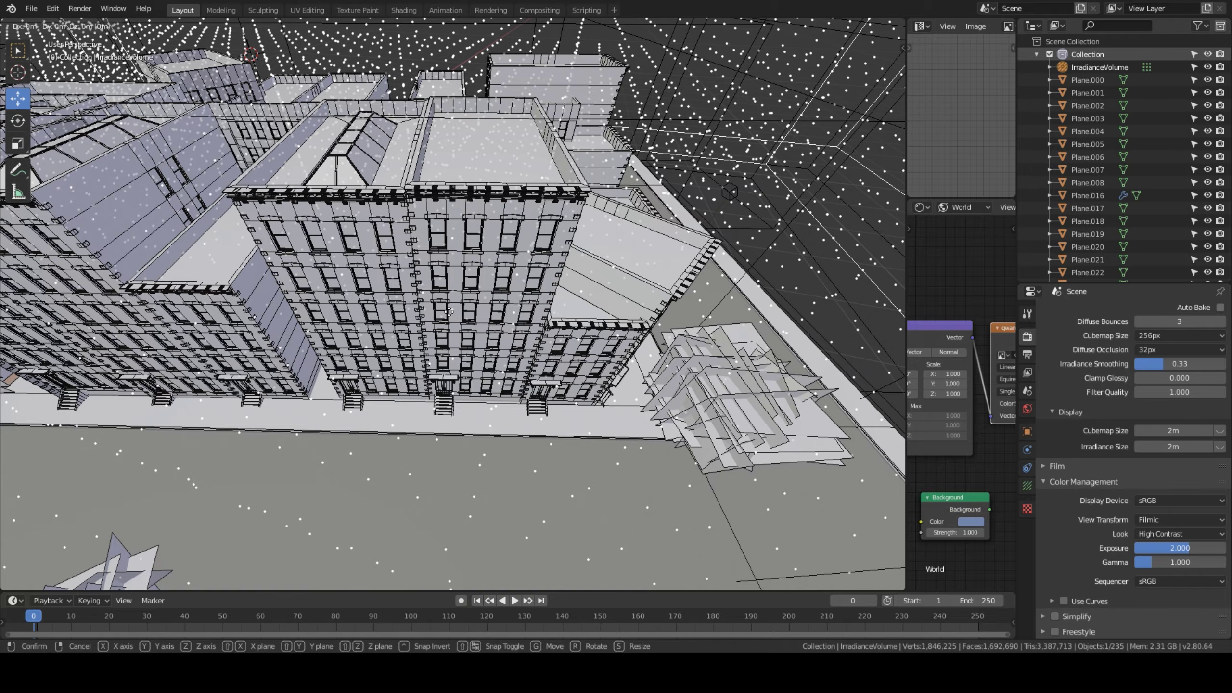
left_click(467, 307)
key("g")
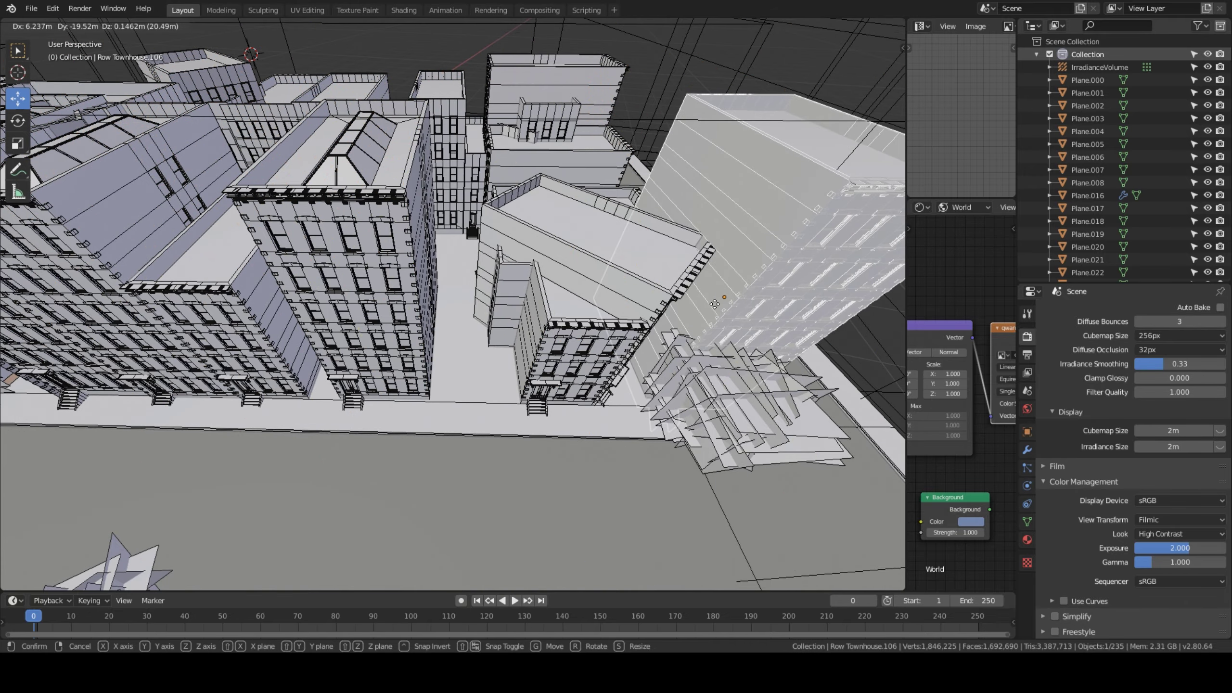
right_click(708, 303)
Step: Orbit to a wide elevated overview of the block and deselect everything
middle_click_drag(715, 303, 429, 312)
scroll(534, 311, "up", 5)
left_click(429, 312)
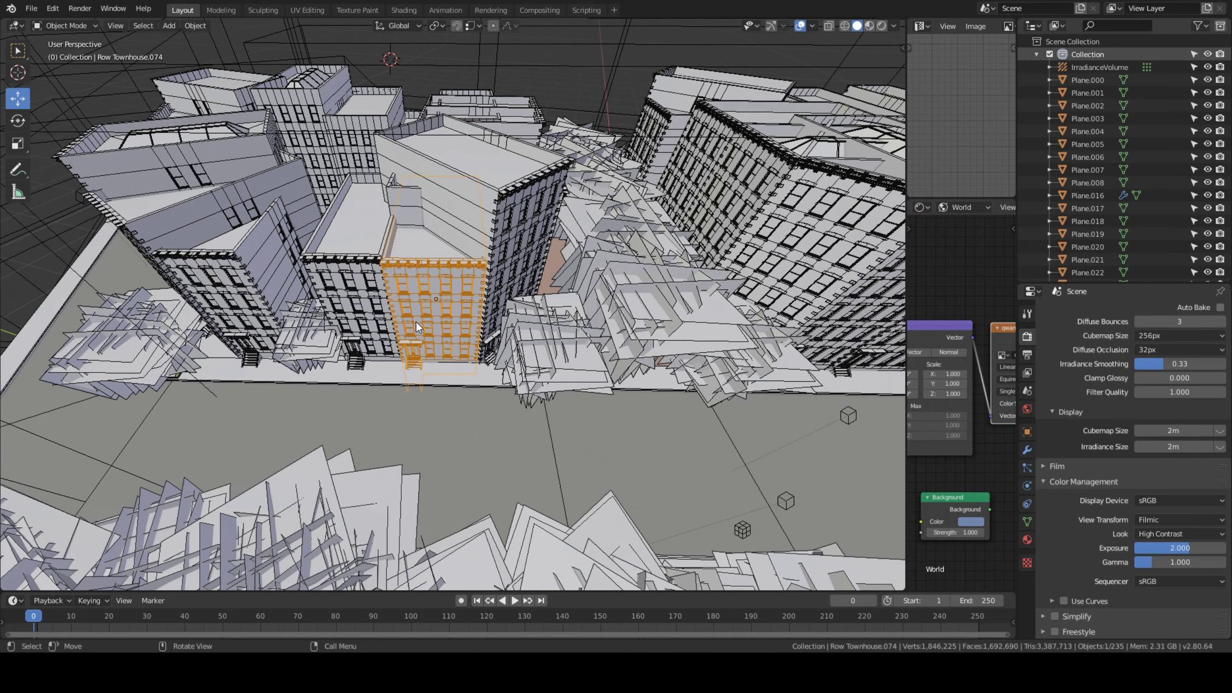
key("alt+a")
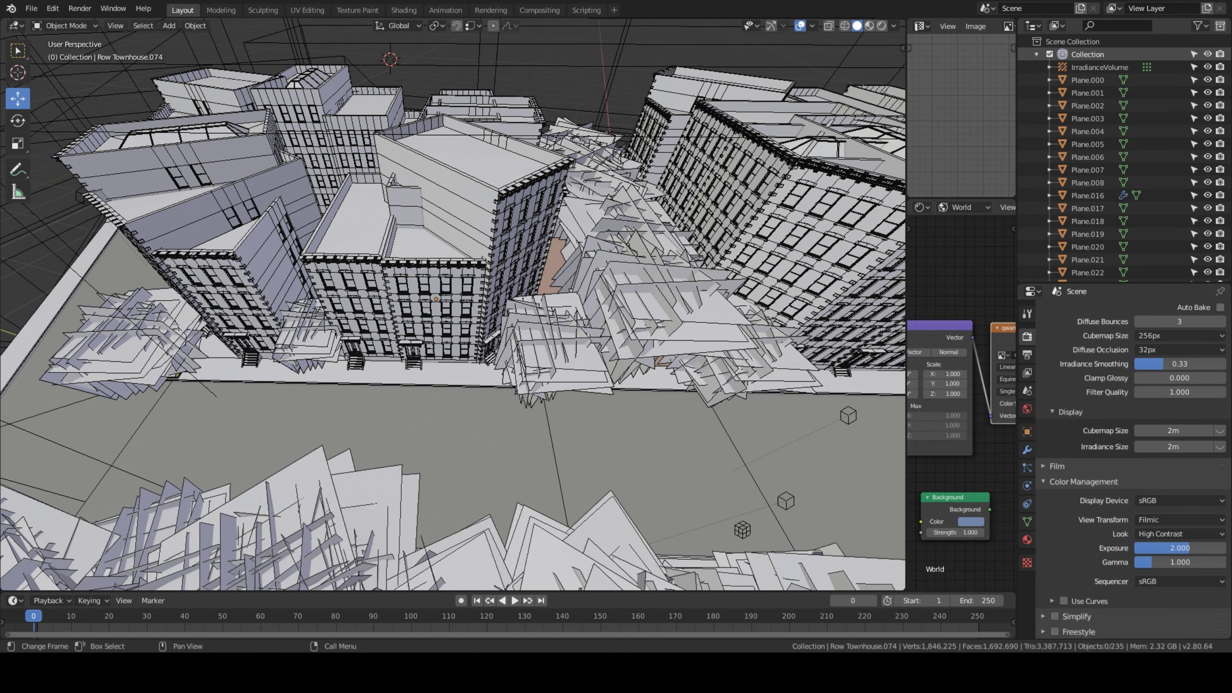